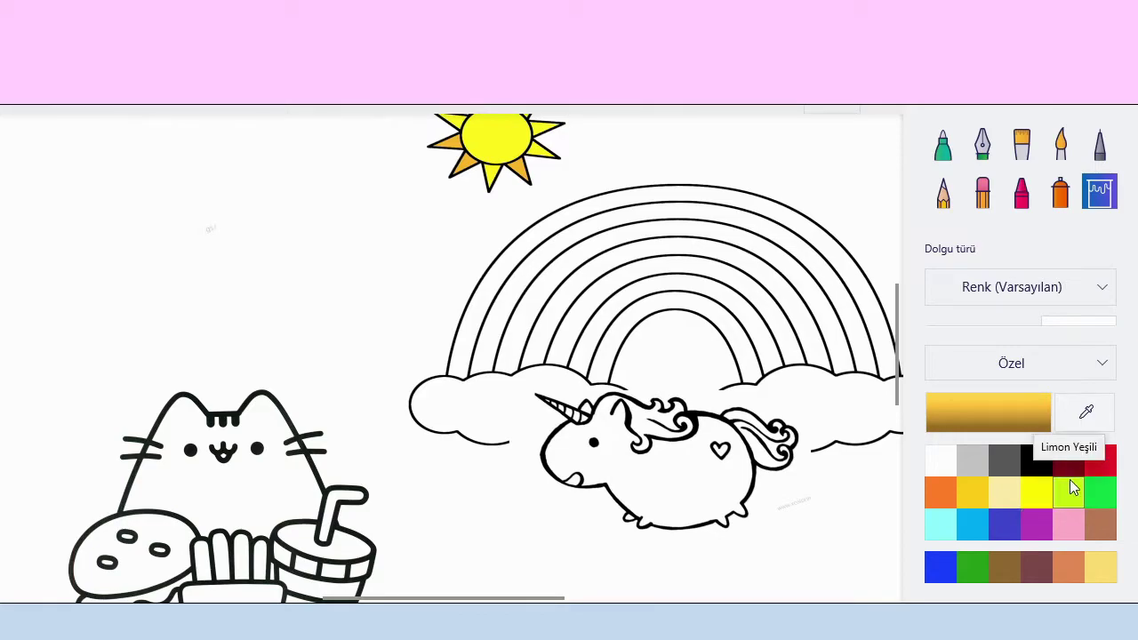
- Fill the outermost band of the rainbow with a custom shade of red
scroll(516, 312, "right", 1)
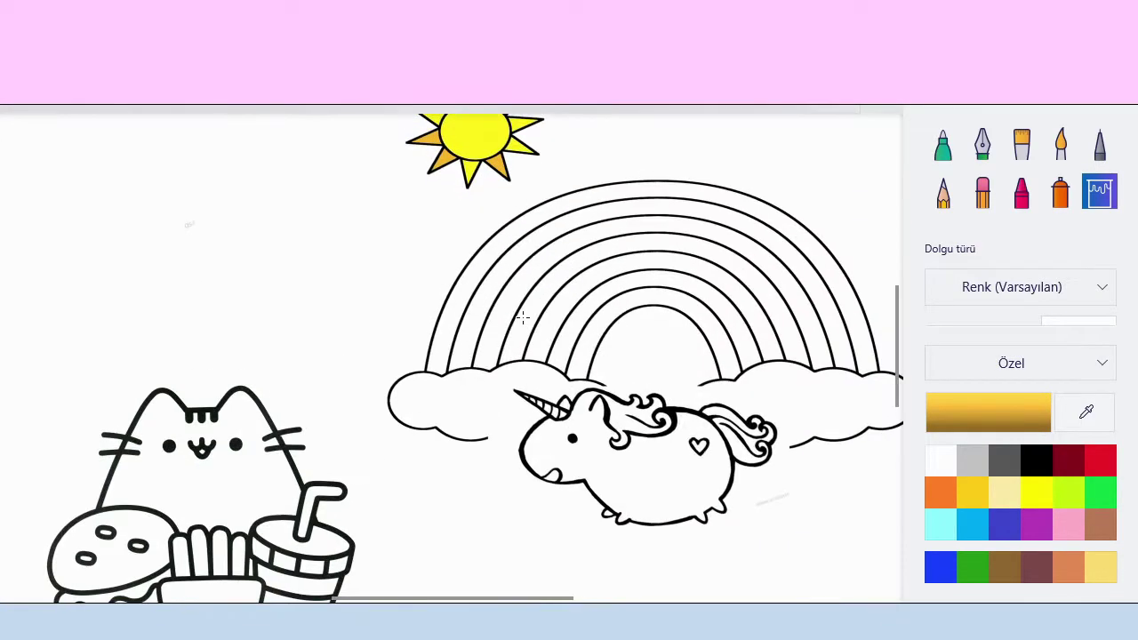
left_click(1100, 462)
left_click(1013, 415)
left_click_drag(610, 183, 636, 188)
left_click(504, 485)
scroll(665, 267, "up", 1)
left_click(665, 197)
scroll(665, 215, "down", 1)
- Fill the second rainbow band from the outside with the custom orange ff6d08
left_click(945, 494)
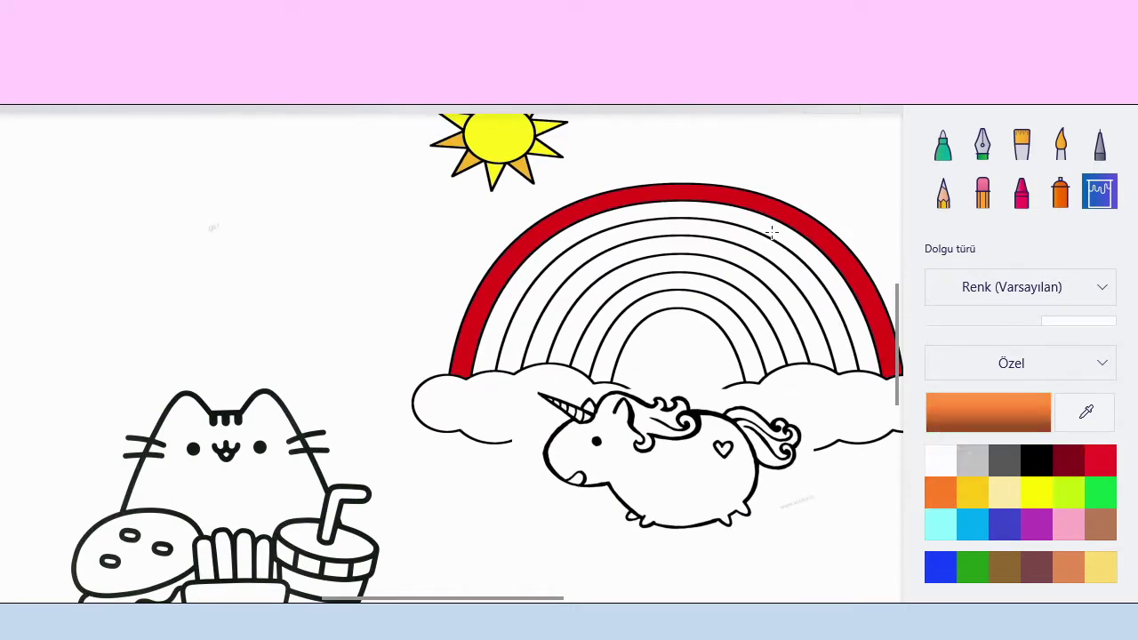
left_click(967, 401)
left_click_drag(610, 160, 642, 162)
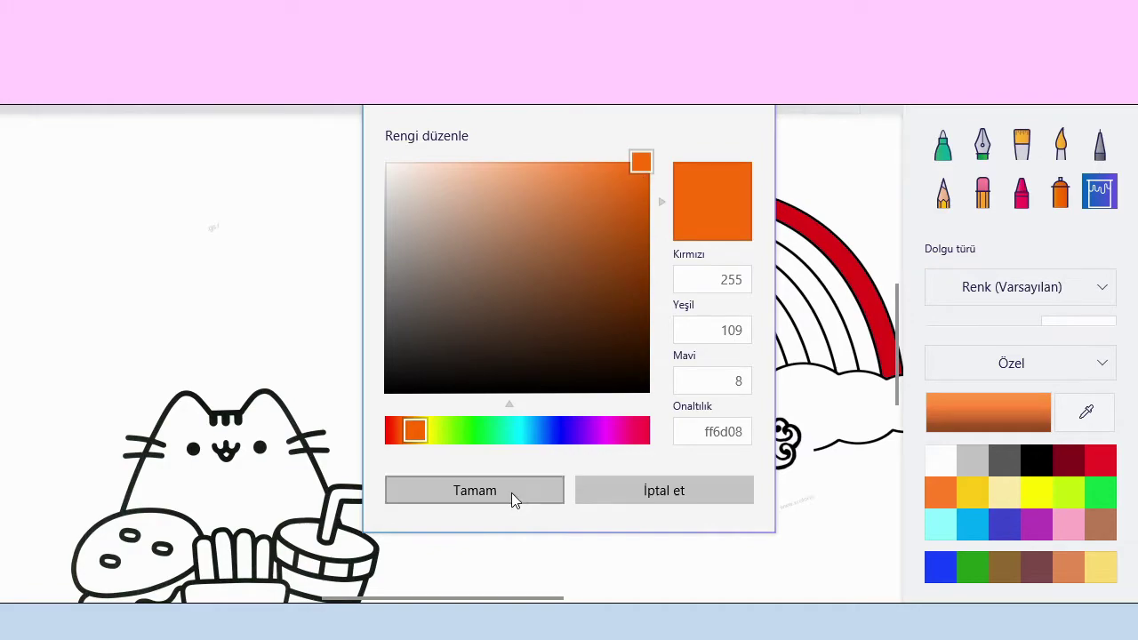
left_click(516, 499)
left_click(678, 210)
- Fill the third rainbow band with yellow and the fourth with a custom bright green
left_click(1037, 493)
left_click(861, 367)
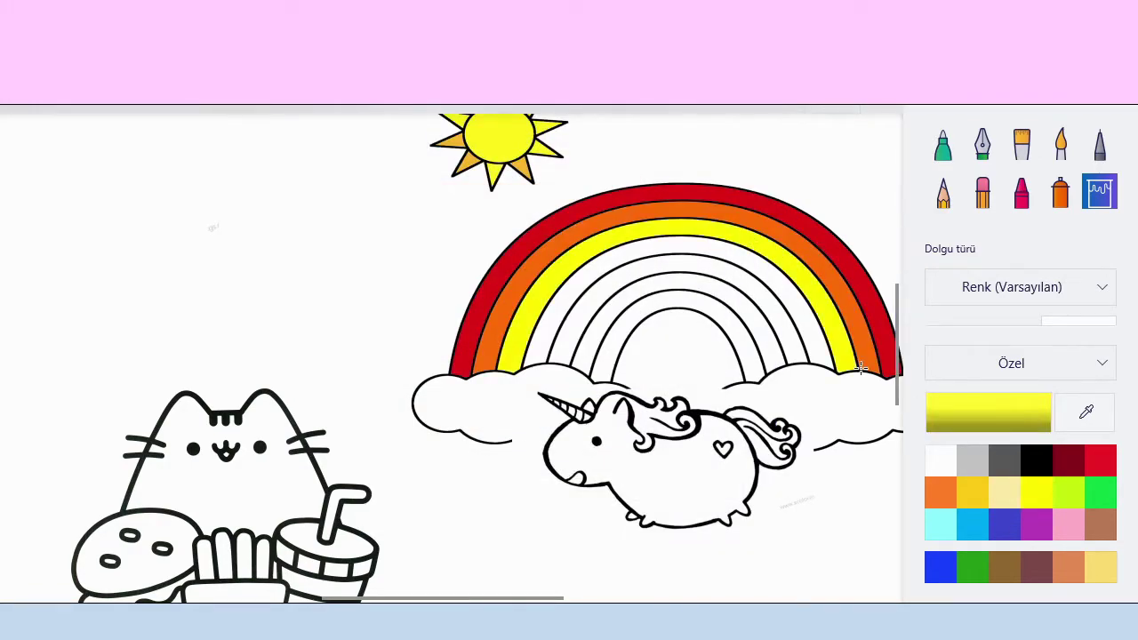
left_click(1100, 493)
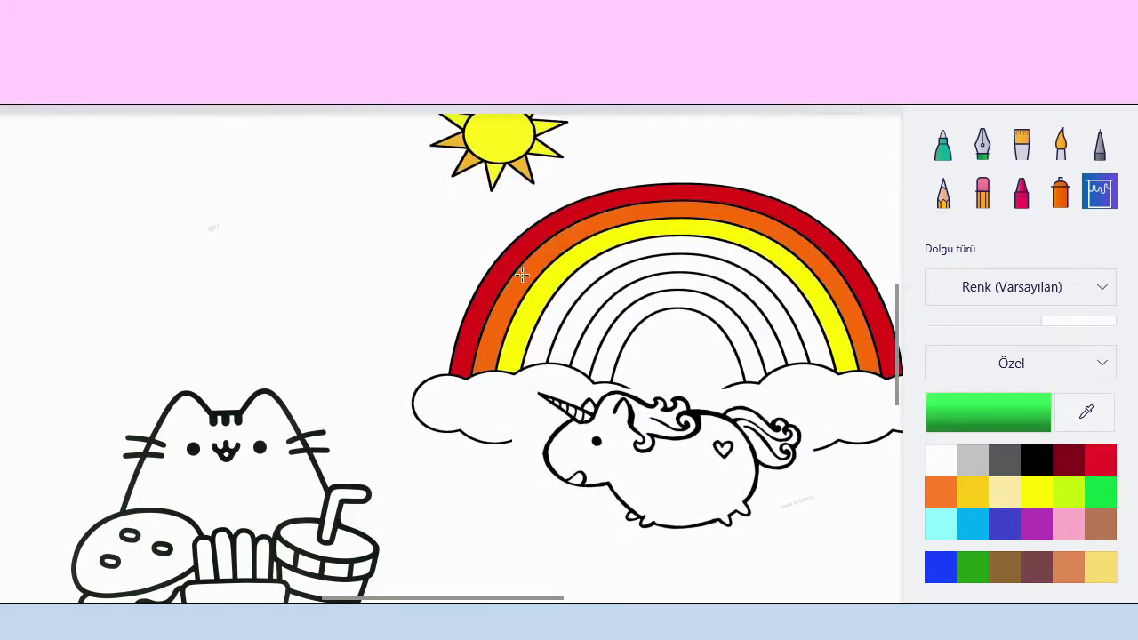
left_click(955, 400)
mouse_move(630, 198)
left_mouse_down()
mouse_move(617, 224)
mouse_move(620, 204)
left_mouse_up()
left_click(832, 343)
- Fill the three innermost rainbow bands with light blue, indigo and bright blue, working inwards
left_click(978, 526)
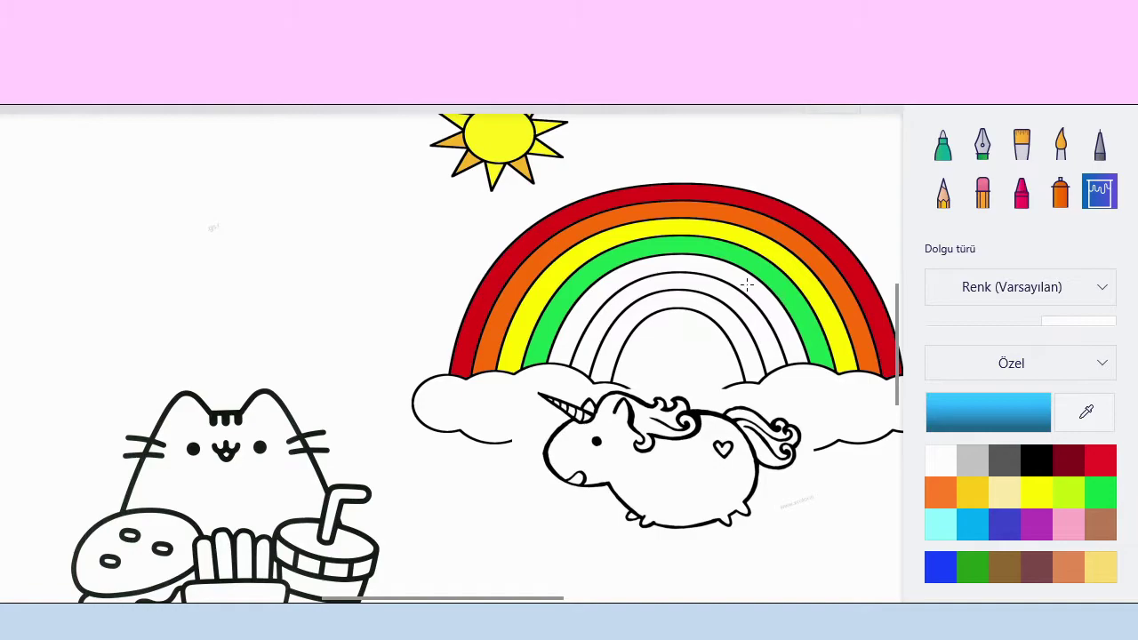
left_click(792, 343)
left_click(1003, 526)
left_click(746, 326)
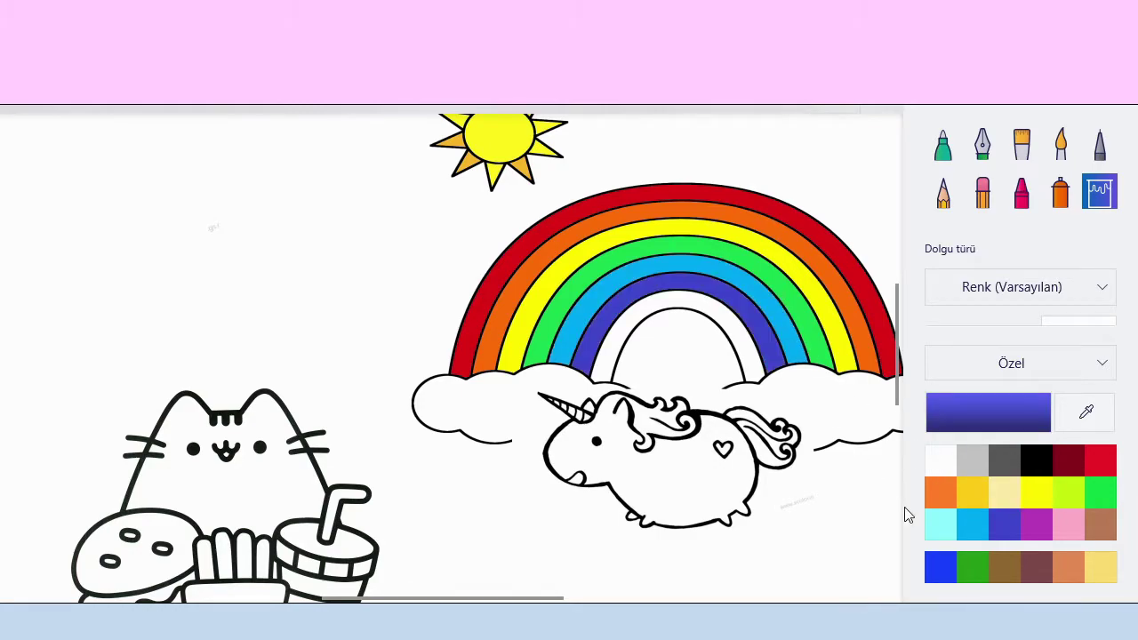
left_click(941, 567)
left_click(753, 342)
- Begin colouring the unicorn's front mane lock with the marker at 29 px in a custom bright magenta
scroll(502, 388, "down", 3)
scroll(511, 444, "up", 4)
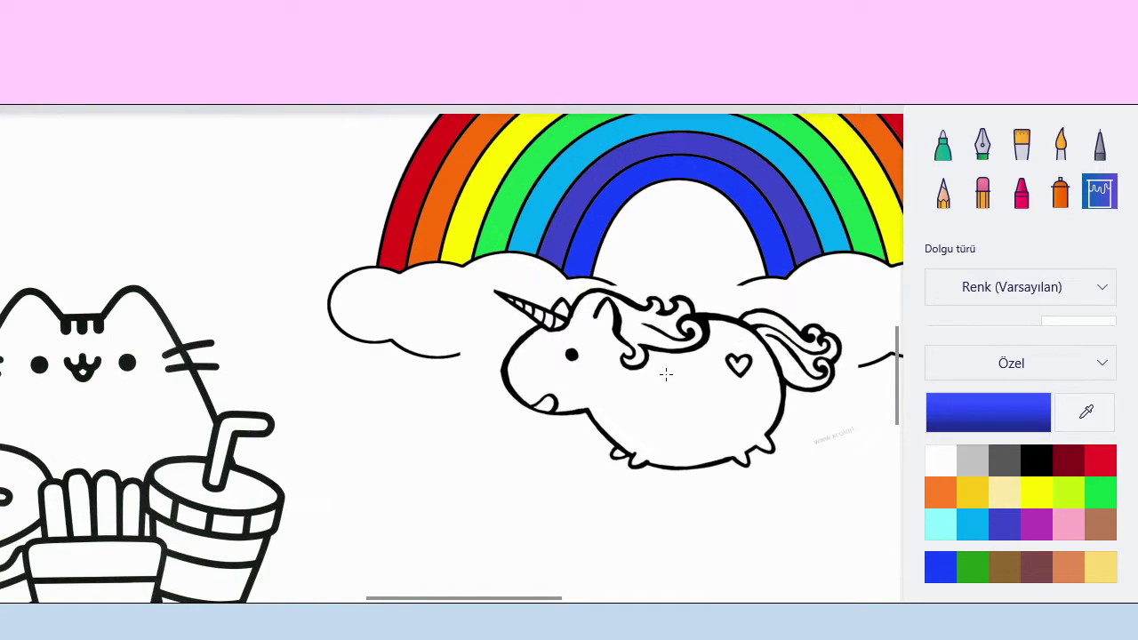
scroll(669, 370, "up", 2)
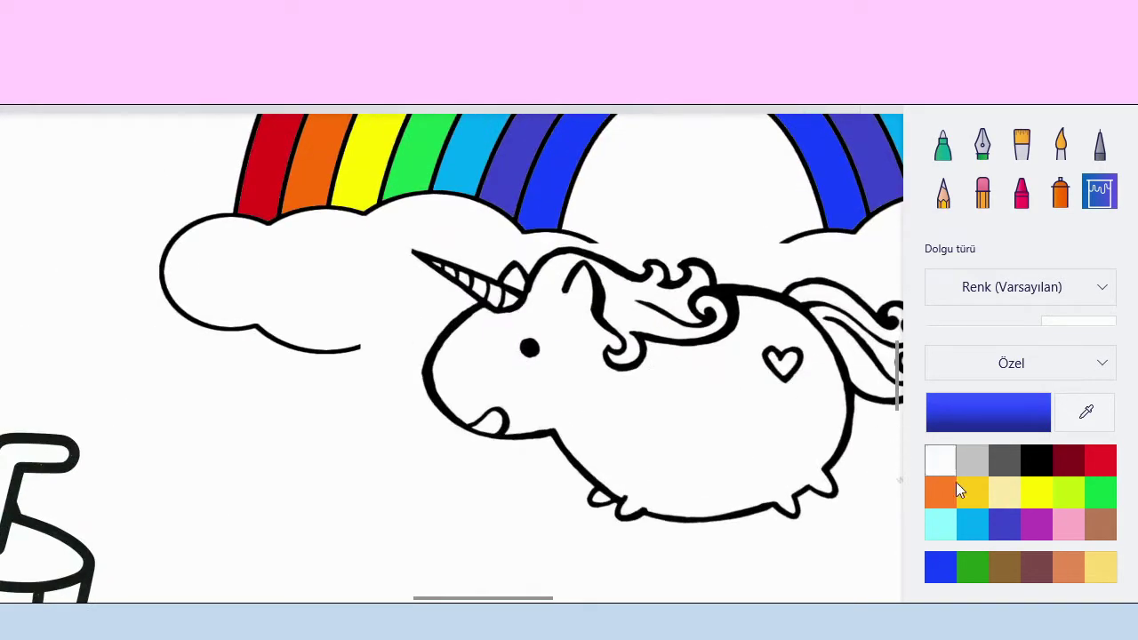
left_click(1004, 496)
left_click(1038, 525)
left_click(993, 404)
left_click(574, 198)
left_click(445, 488)
left_click(943, 142)
left_click_drag(935, 286, 981, 285)
left_click_drag(620, 297, 612, 310)
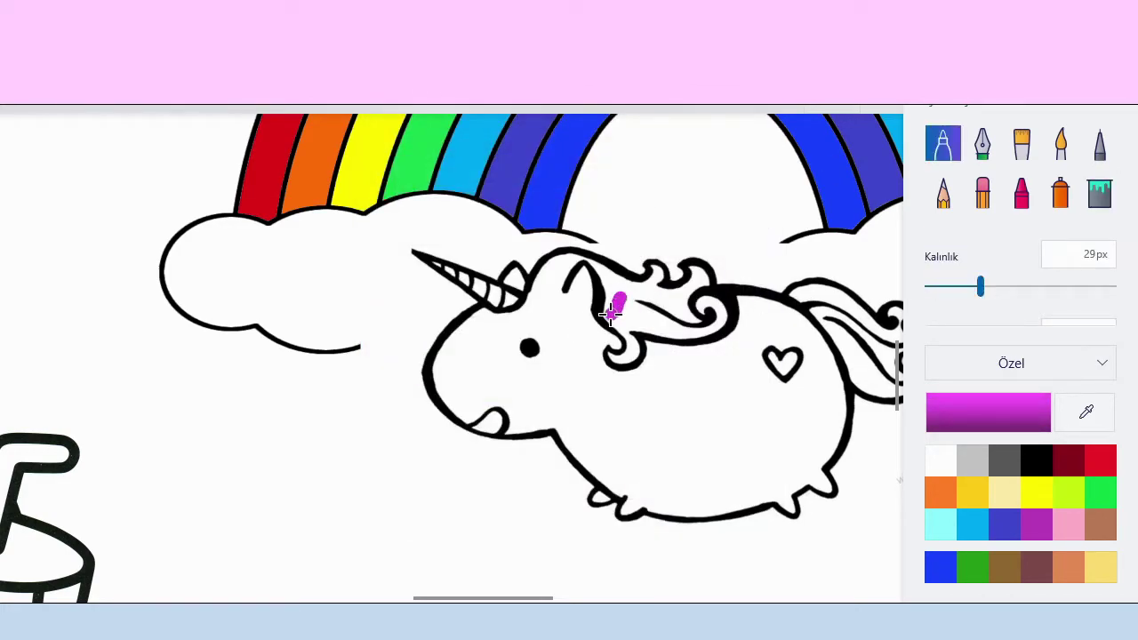
- Finish colouring the front mane lock and its lower curl in magenta, reducing the marker thickness to 9 px
scroll(626, 327, "up", 2)
left_click_drag(981, 286, 952, 288)
mouse_move(601, 389)
left_mouse_down()
mouse_move(647, 374)
mouse_move(586, 302)
mouse_move(591, 242)
mouse_move(595, 284)
mouse_move(611, 253)
mouse_move(627, 337)
mouse_move(621, 263)
mouse_move(629, 349)
left_mouse_up()
left_click_drag(604, 387, 634, 368)
left_click_drag(954, 286, 944, 286)
left_click_drag(592, 382, 610, 383)
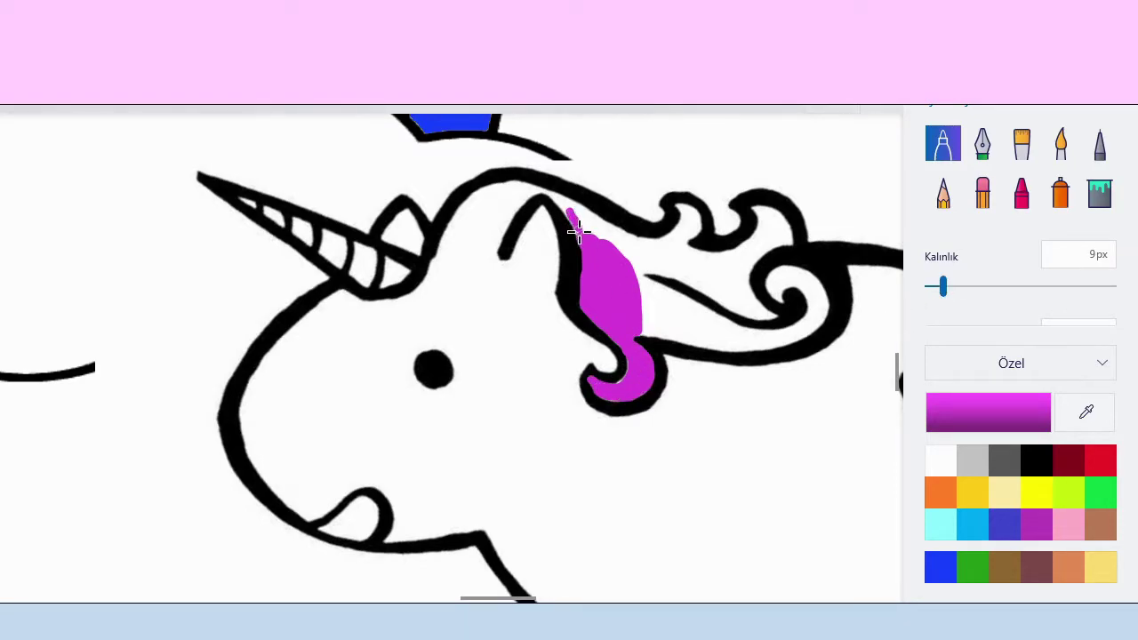
left_click_drag(563, 202, 618, 257)
- Colour the long mane lock behind the magenta one with a custom violet using the 9 px marker
scroll(719, 326, "down", 1)
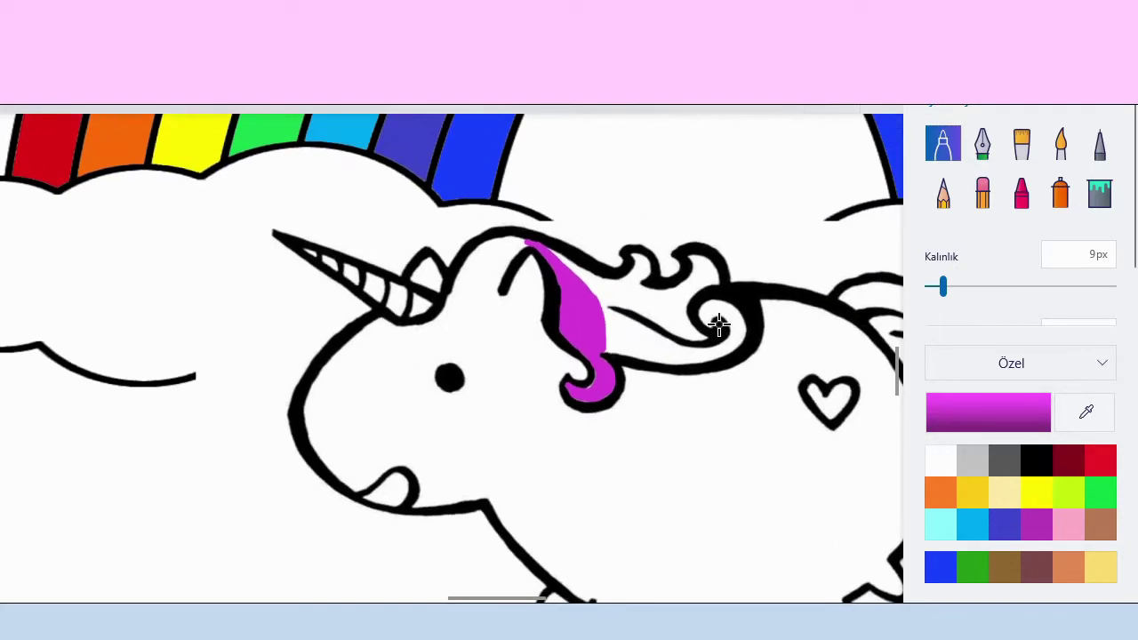
left_click(1013, 521)
left_click(988, 412)
left_click(569, 430)
mouse_move(578, 203)
left_mouse_down()
mouse_move(592, 207)
mouse_move(604, 184)
left_mouse_up()
left_click_drag(571, 430, 584, 431)
left_click(524, 490)
scroll(610, 265, "up", 1)
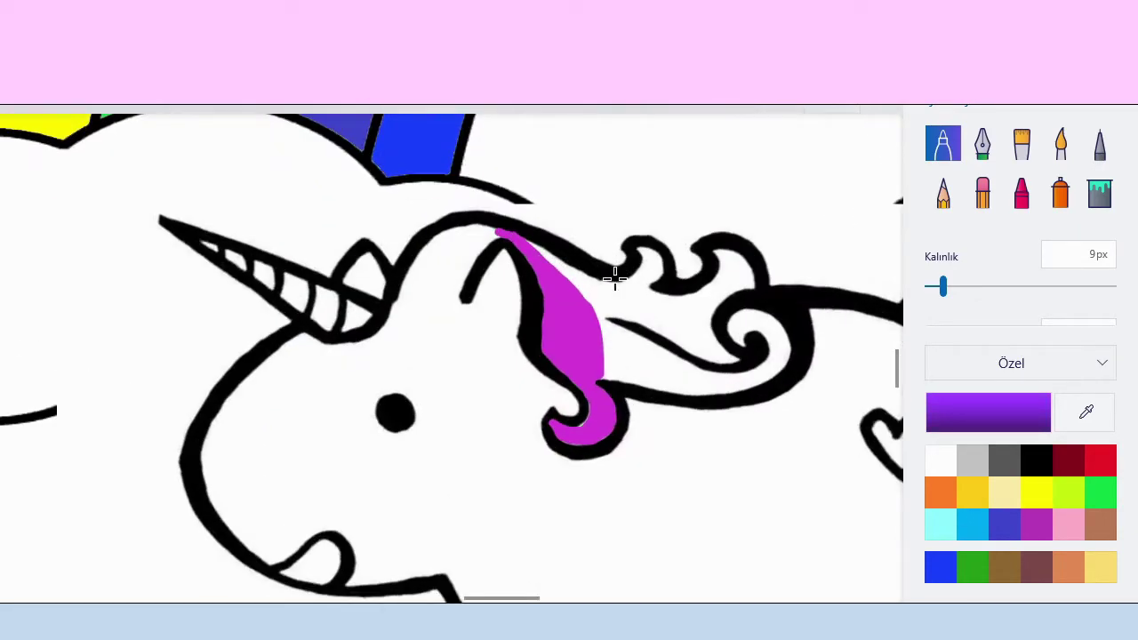
mouse_move(541, 254)
left_mouse_down()
mouse_move(599, 321)
mouse_move(606, 379)
mouse_move(661, 388)
left_mouse_up()
mouse_move(546, 253)
left_mouse_down()
mouse_move(598, 305)
mouse_move(566, 266)
mouse_move(599, 306)
mouse_move(578, 273)
mouse_move(592, 292)
mouse_move(586, 277)
mouse_move(610, 331)
mouse_move(746, 388)
mouse_move(619, 374)
mouse_move(689, 373)
mouse_move(658, 353)
mouse_move(713, 385)
mouse_move(681, 381)
mouse_move(615, 345)
mouse_move(612, 373)
mouse_move(731, 387)
mouse_move(682, 388)
mouse_move(634, 366)
mouse_move(658, 352)
mouse_move(747, 386)
left_mouse_up()
- Colour the spiral curl at the end of the violet lock light blue with the marker at 15 px, then 6 px
left_click(955, 286)
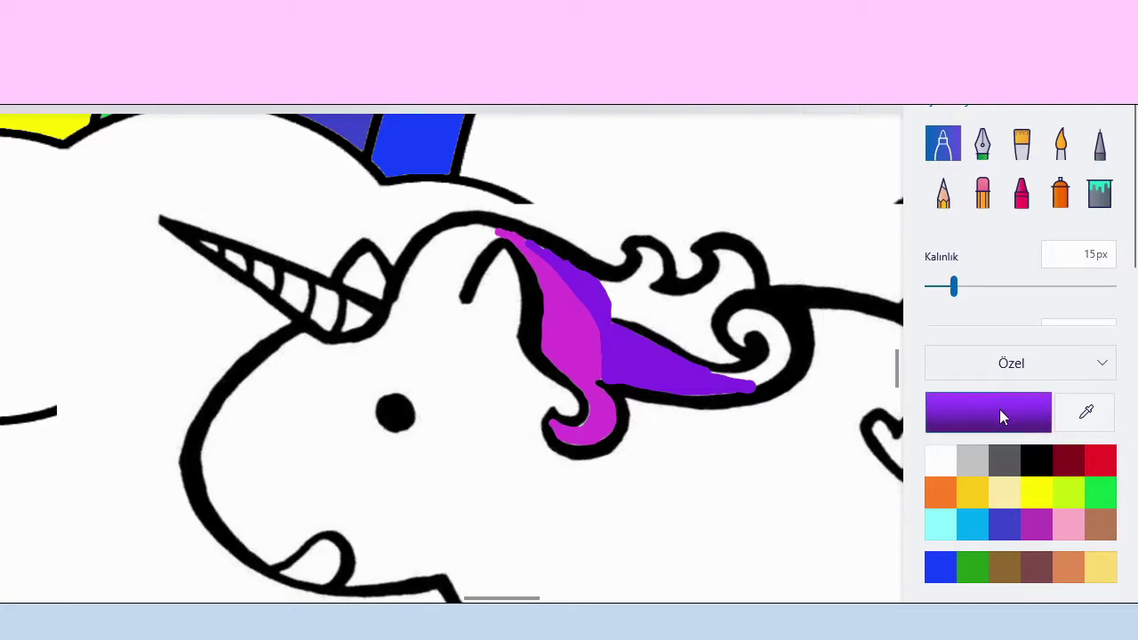
left_click(971, 524)
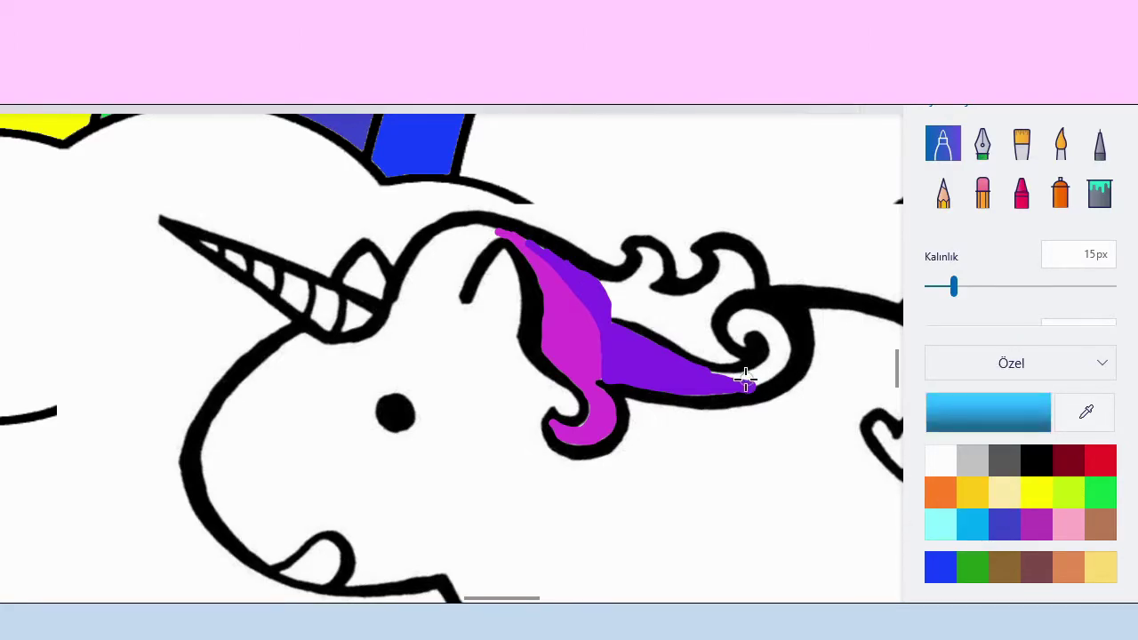
mouse_move(715, 378)
left_mouse_down()
mouse_move(763, 379)
mouse_move(778, 352)
mouse_move(750, 376)
mouse_move(778, 354)
mouse_move(770, 326)
mouse_move(741, 321)
mouse_move(734, 335)
mouse_move(745, 313)
mouse_move(767, 318)
mouse_move(788, 363)
left_mouse_up()
left_click_drag(954, 286, 937, 286)
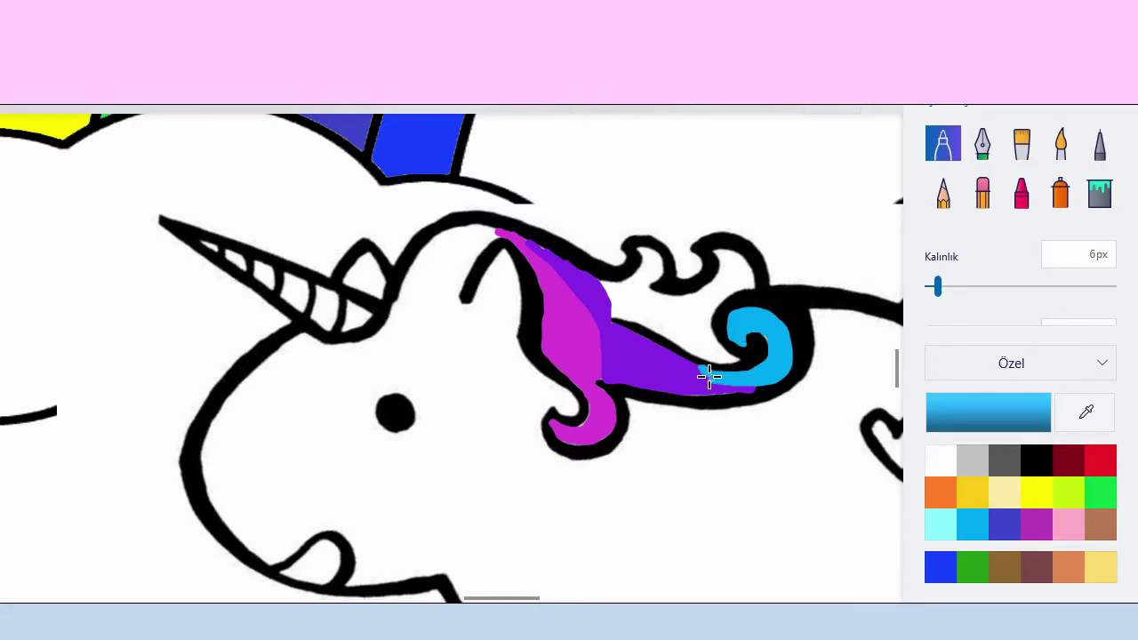
mouse_move(731, 384)
left_mouse_down()
mouse_move(766, 387)
mouse_move(799, 359)
left_mouse_up()
- Colour the mane section above the violet lock and its small curl pale yellow with the marker at 14 px, then 2 px
scroll(763, 333, "down", 2)
scroll(622, 356, "up", 2)
left_click(1003, 490)
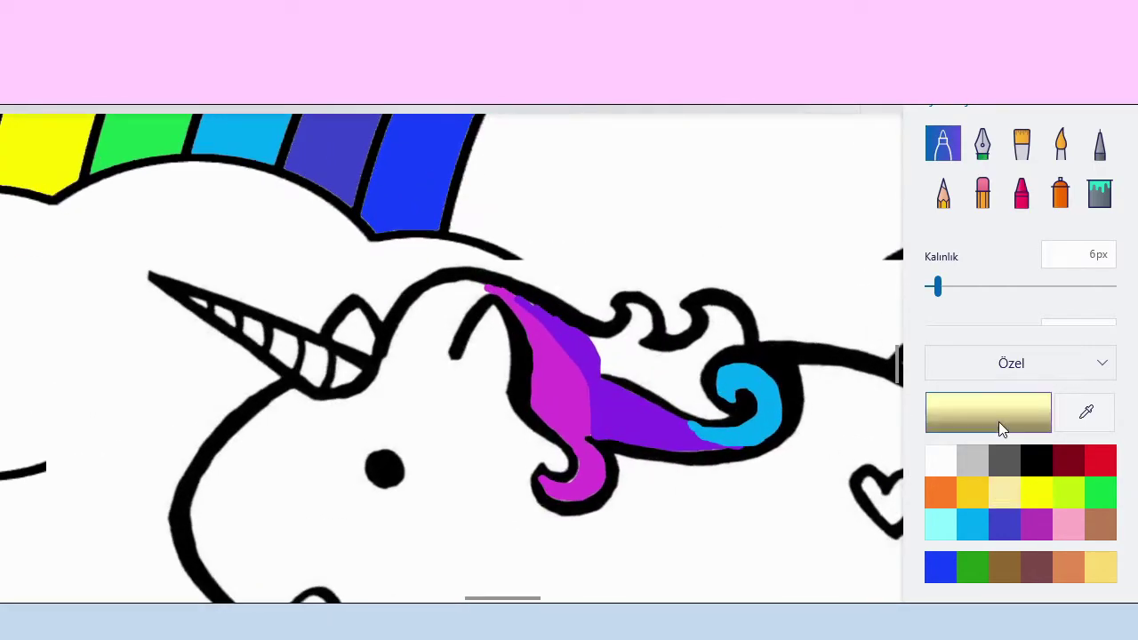
left_click(999, 422)
left_click(533, 169)
left_click(437, 488)
scroll(617, 327, "up", 2)
left_click_drag(938, 286, 951, 287)
mouse_move(637, 303)
left_mouse_down()
mouse_move(619, 344)
mouse_move(637, 316)
left_mouse_up()
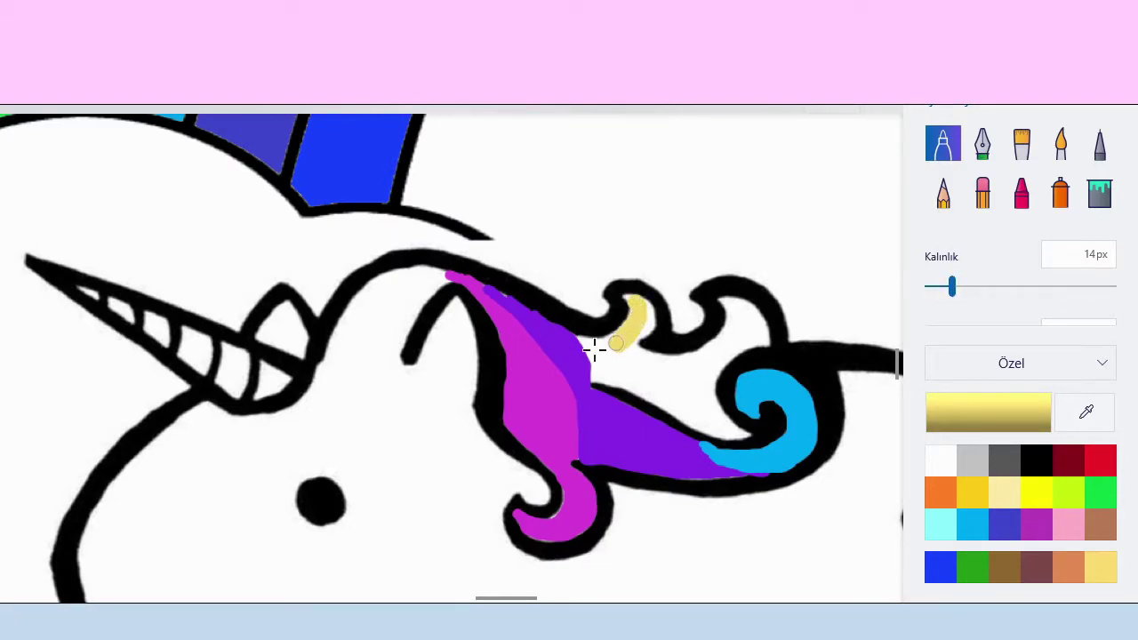
mouse_move(582, 341)
left_mouse_down()
mouse_move(597, 375)
mouse_move(678, 402)
left_mouse_up()
mouse_move(603, 343)
left_mouse_down()
mouse_move(680, 405)
mouse_move(600, 366)
mouse_move(714, 431)
left_mouse_up()
left_click_drag(648, 320, 633, 298)
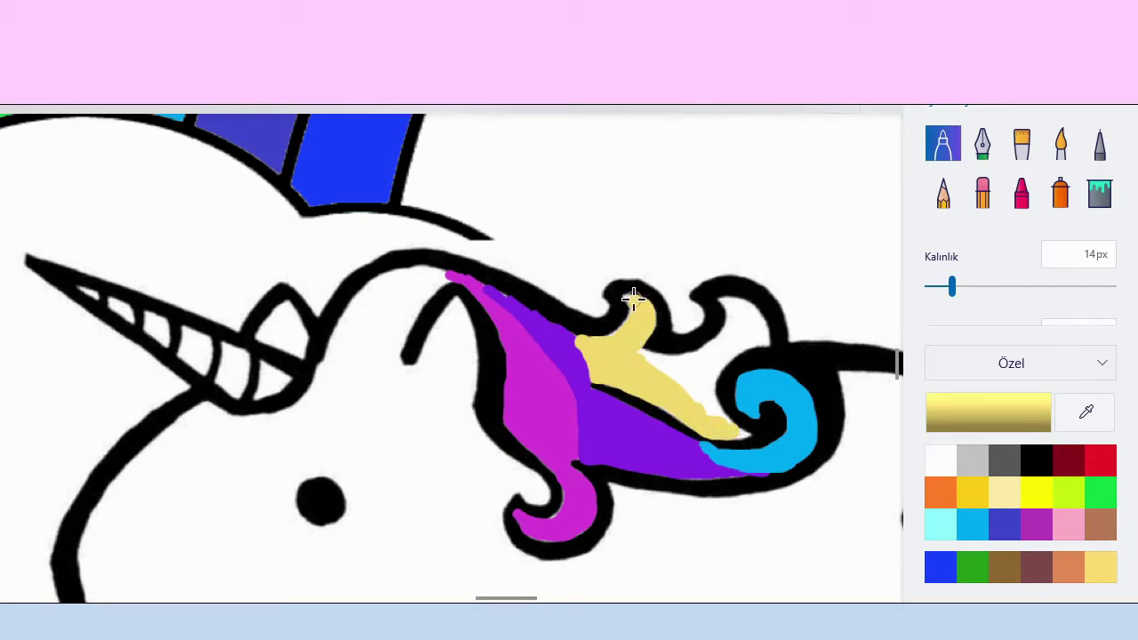
mouse_move(633, 354)
left_mouse_down()
mouse_move(683, 370)
mouse_move(715, 412)
mouse_move(676, 382)
left_mouse_up()
left_click_drag(947, 286, 929, 286)
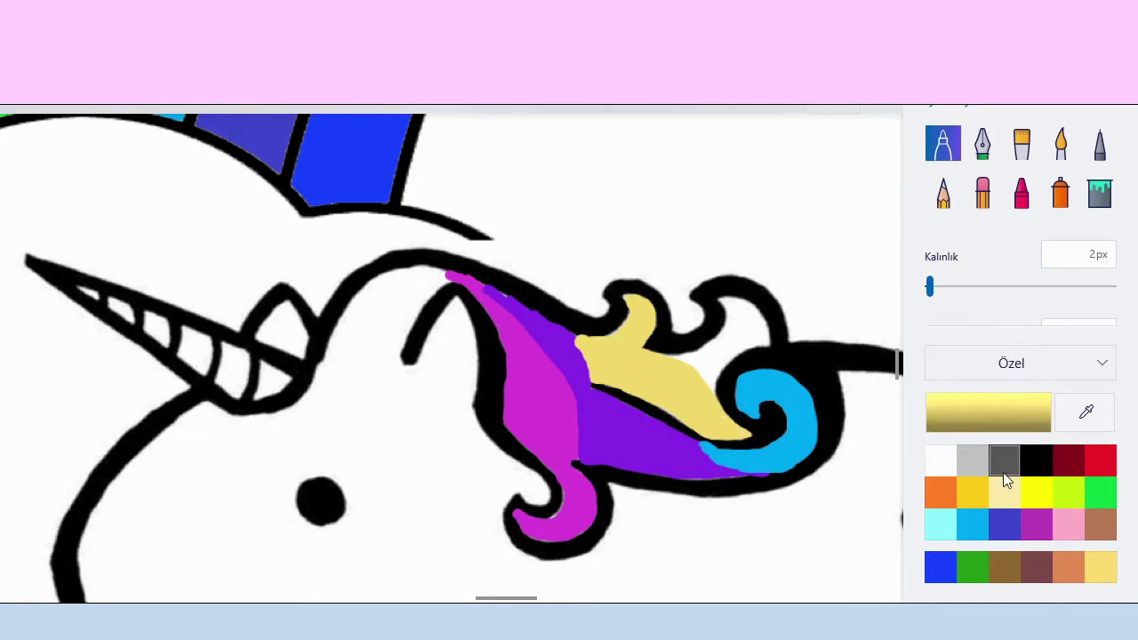
- Colour the rear upright curl of the mane in a custom lime green with the marker at 10 px, then 3 px
left_click(1054, 490)
left_click(1019, 415)
left_click(636, 175)
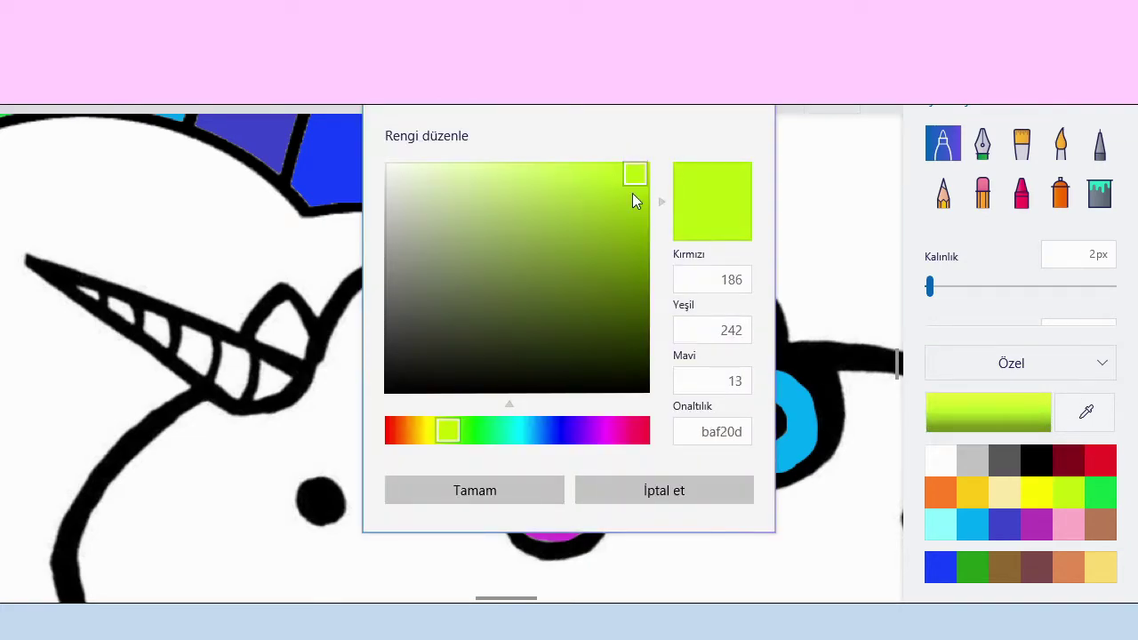
left_click(475, 490)
left_click_drag(929, 286, 944, 287)
mouse_move(723, 302)
left_mouse_down()
mouse_move(767, 339)
mouse_move(749, 341)
mouse_move(711, 381)
mouse_move(693, 359)
mouse_move(743, 309)
mouse_move(748, 329)
mouse_move(707, 357)
left_mouse_up()
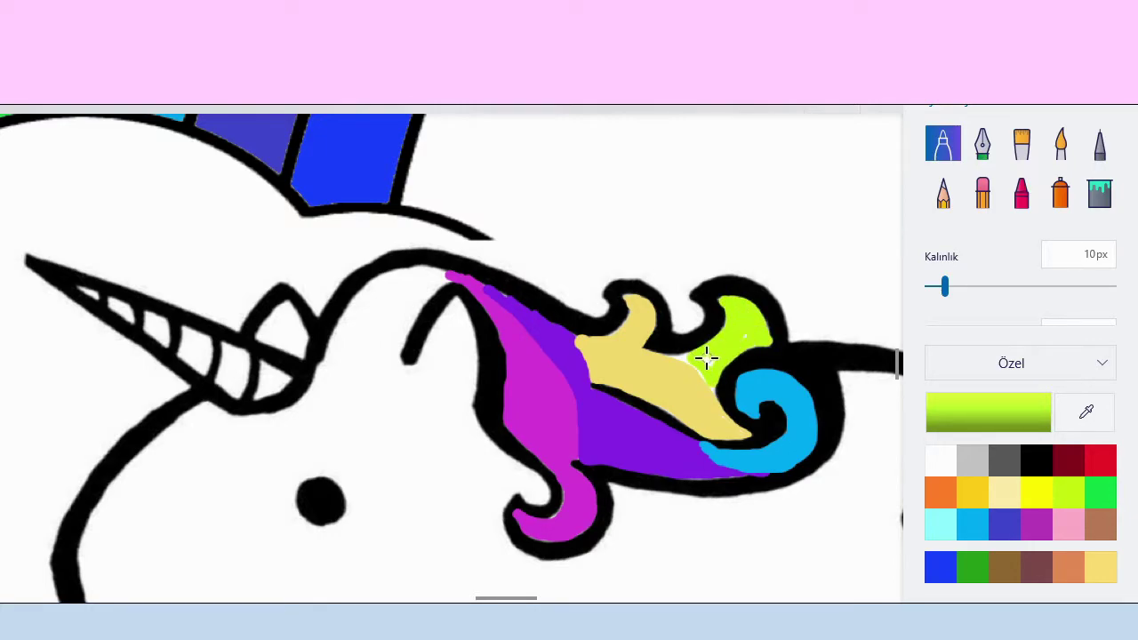
left_click(931, 287)
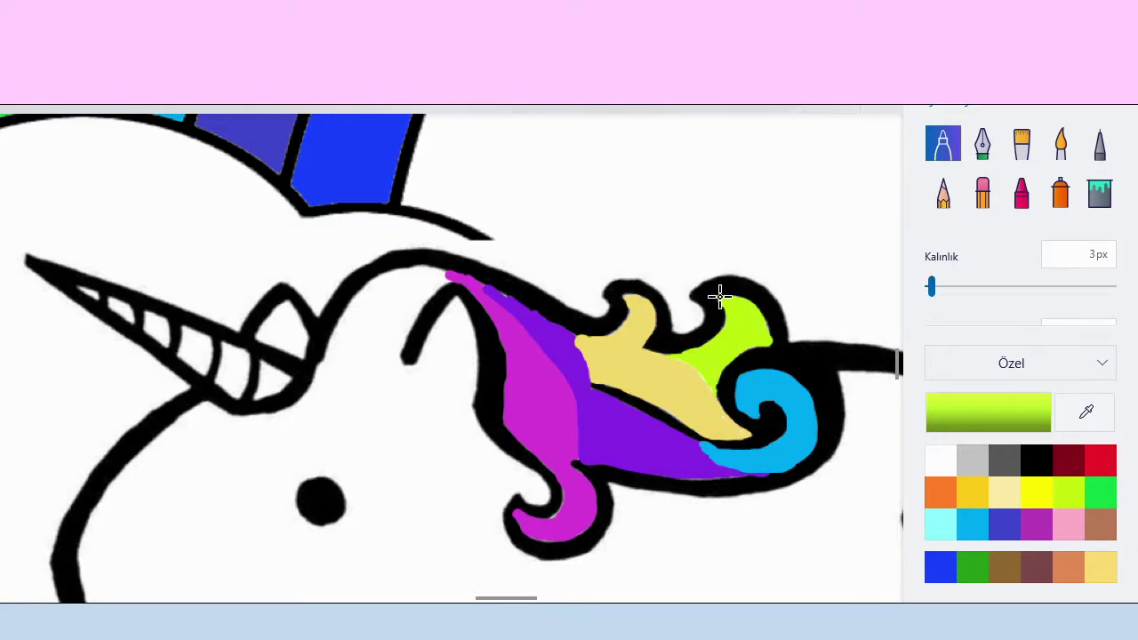
- Colour the heart on the unicorn's body in a custom soft red with the marker at 10 px
scroll(763, 326, "down", 5)
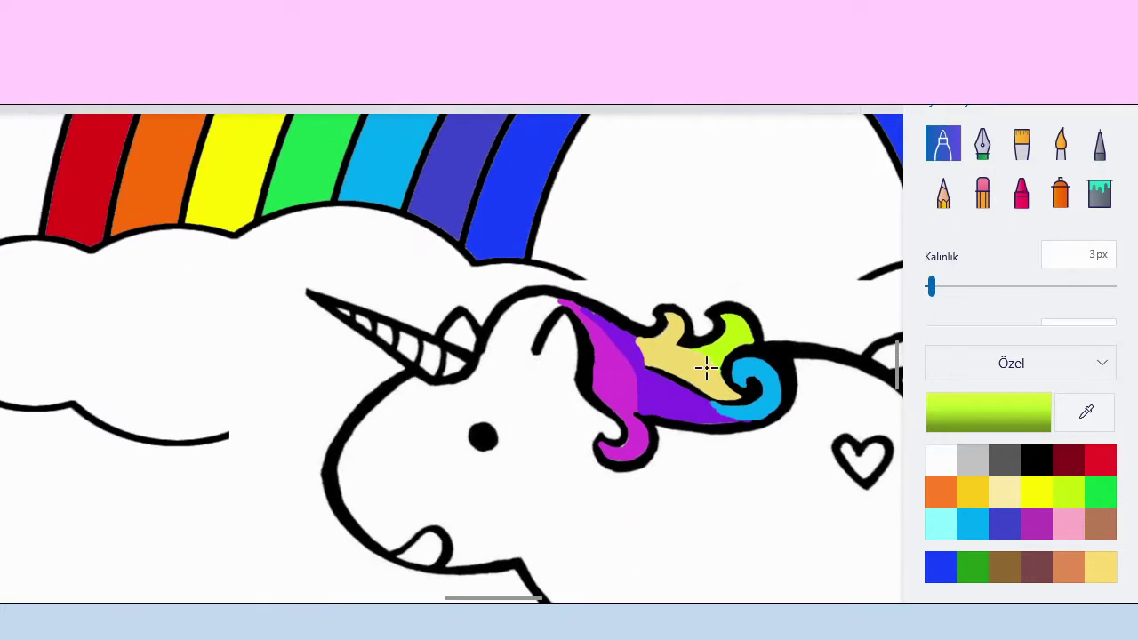
left_click(1101, 461)
left_click(989, 412)
left_click(579, 195)
left_click(568, 186)
left_click_drag(633, 430, 651, 429)
left_click(544, 489)
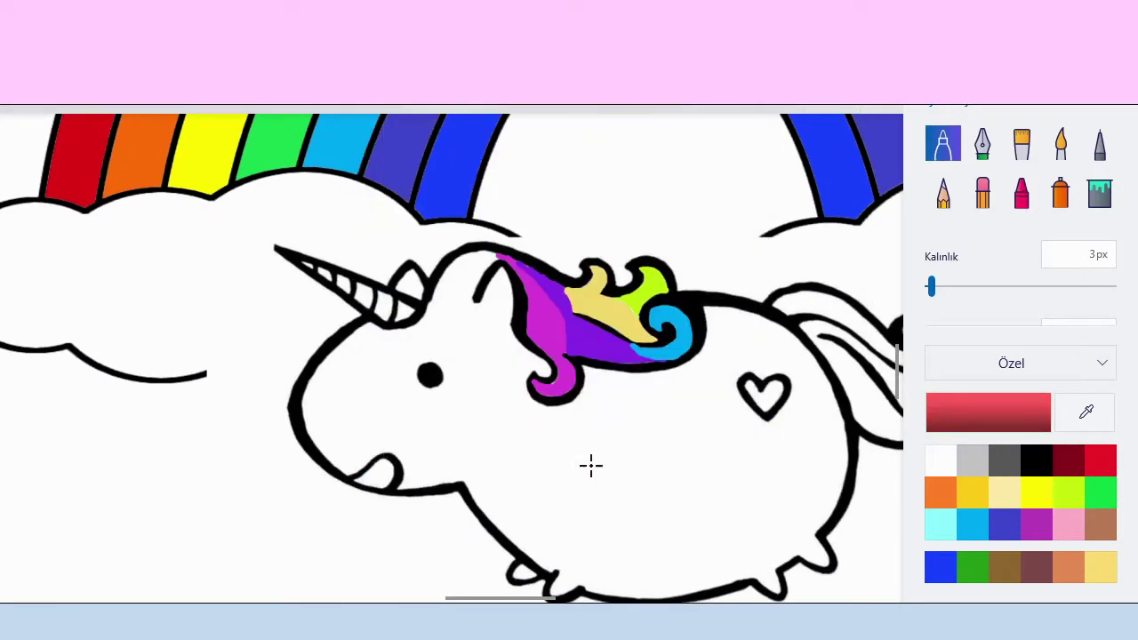
scroll(772, 395, "up", 2)
left_click(944, 286)
mouse_move(779, 377)
left_mouse_down()
mouse_move(767, 414)
mouse_move(750, 379)
mouse_move(738, 385)
mouse_move(762, 418)
mouse_move(745, 378)
mouse_move(757, 398)
mouse_move(779, 382)
mouse_move(764, 407)
mouse_move(772, 410)
left_mouse_up()
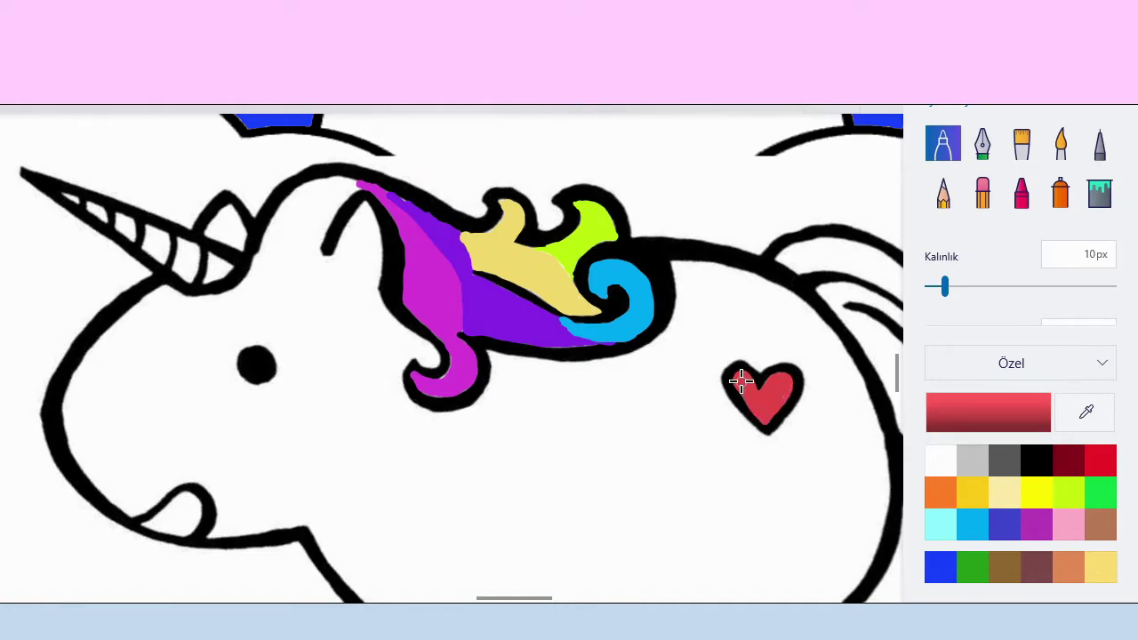
- Colour the unicorn's head and body in a custom pale off-white with the marker at 44 px, then 70 px
scroll(763, 400, "down", 3)
scroll(471, 349, "up", 3)
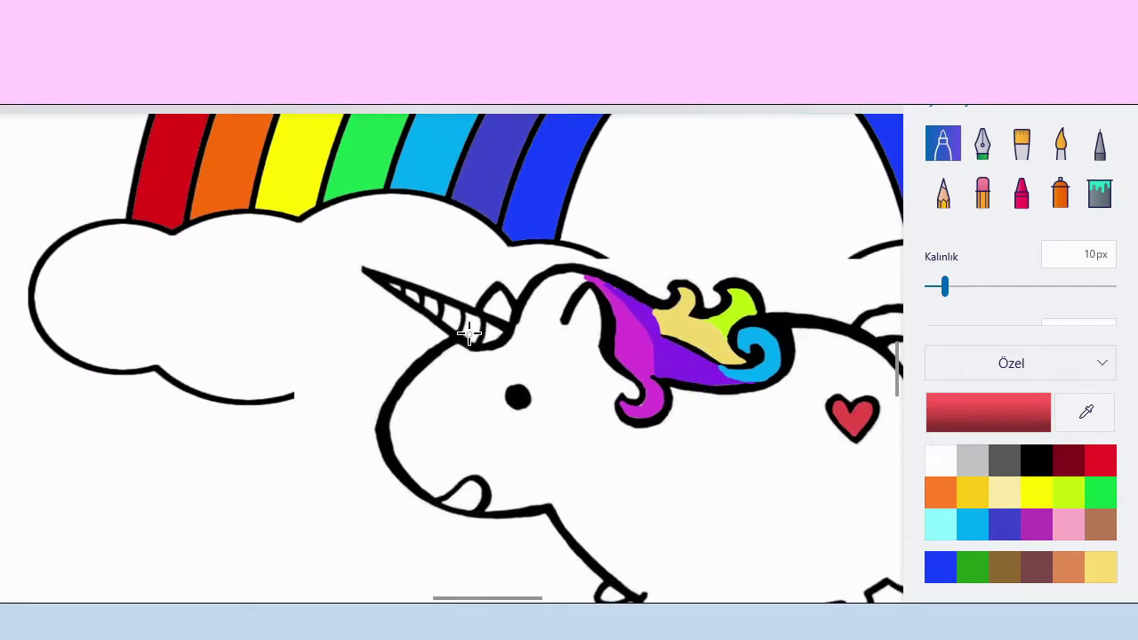
left_click(944, 458)
left_click(989, 413)
left_click_drag(391, 163, 391, 168)
left_click(502, 492)
scroll(575, 381, "down", 2)
left_click_drag(945, 287, 1008, 286)
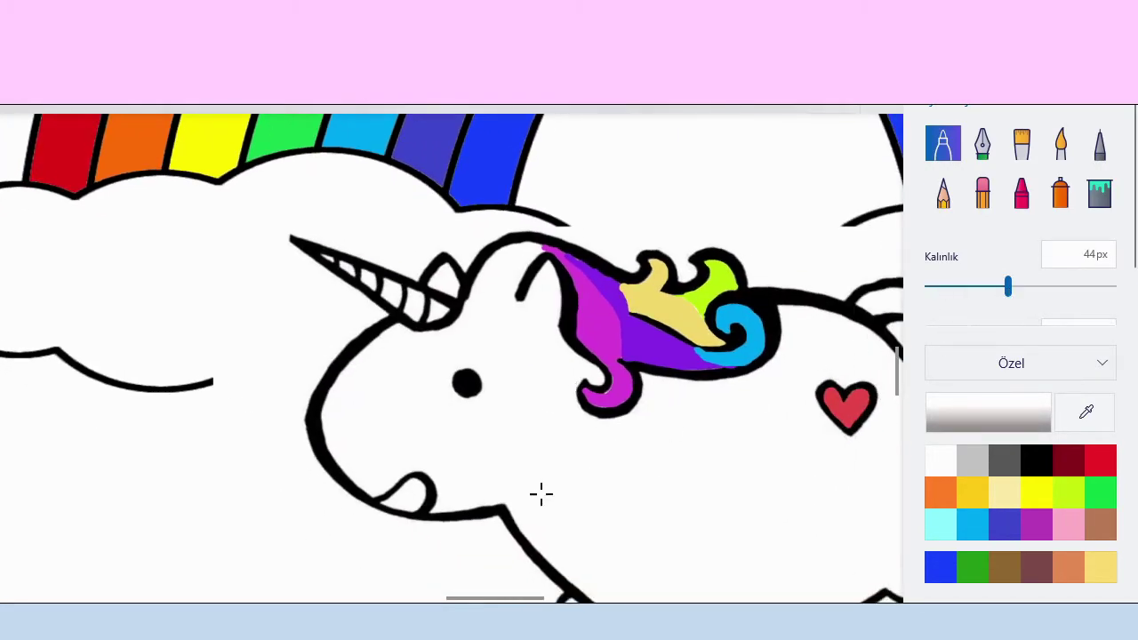
scroll(543, 484, "down", 1)
mouse_move(457, 427)
left_mouse_down()
mouse_move(546, 534)
mouse_move(551, 513)
mouse_move(572, 548)
mouse_move(557, 506)
mouse_move(464, 417)
mouse_move(604, 542)
mouse_move(594, 554)
mouse_move(679, 561)
mouse_move(735, 547)
mouse_move(477, 400)
mouse_move(818, 428)
mouse_move(731, 464)
mouse_move(500, 394)
mouse_move(771, 426)
mouse_move(609, 396)
mouse_move(609, 348)
mouse_move(791, 419)
mouse_move(639, 498)
mouse_move(812, 424)
mouse_move(838, 367)
mouse_move(850, 403)
mouse_move(836, 456)
mouse_move(759, 520)
mouse_move(811, 499)
mouse_move(793, 392)
mouse_move(830, 374)
mouse_move(802, 404)
mouse_move(725, 360)
mouse_move(641, 347)
mouse_move(493, 376)
left_mouse_up()
key("bracketright")
key("bracketright")
mouse_move(757, 272)
left_mouse_down()
mouse_move(789, 298)
mouse_move(765, 288)
mouse_move(713, 334)
mouse_move(666, 347)
mouse_move(616, 394)
mouse_move(505, 387)
mouse_move(479, 313)
mouse_move(405, 417)
mouse_move(524, 432)
mouse_move(379, 380)
mouse_move(321, 394)
mouse_move(314, 408)
mouse_move(293, 370)
mouse_move(349, 336)
mouse_move(341, 290)
mouse_move(300, 326)
mouse_move(288, 369)
mouse_move(307, 389)
mouse_move(359, 311)
mouse_move(375, 355)
mouse_move(441, 372)
mouse_move(440, 283)
mouse_move(348, 296)
mouse_move(372, 335)
mouse_move(374, 306)
mouse_move(382, 354)
mouse_move(419, 361)
mouse_move(445, 336)
mouse_move(447, 309)
mouse_move(410, 285)
mouse_move(463, 282)
mouse_move(432, 244)
mouse_move(423, 262)
mouse_move(479, 255)
mouse_move(494, 309)
left_mouse_up()
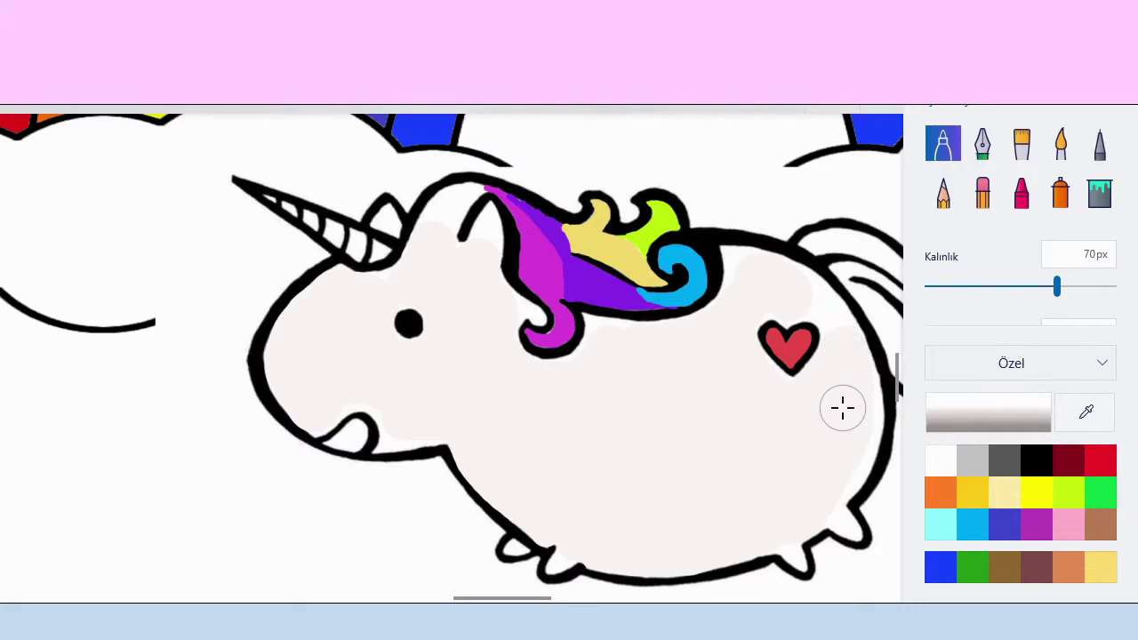
- Cover the remaining white gaps around the heart and along the body's rear outline with the marker at 23 px
scroll(841, 407, "up", 2, "ctrl")
left_click(998, 288)
left_click_drag(998, 288, 968, 288)
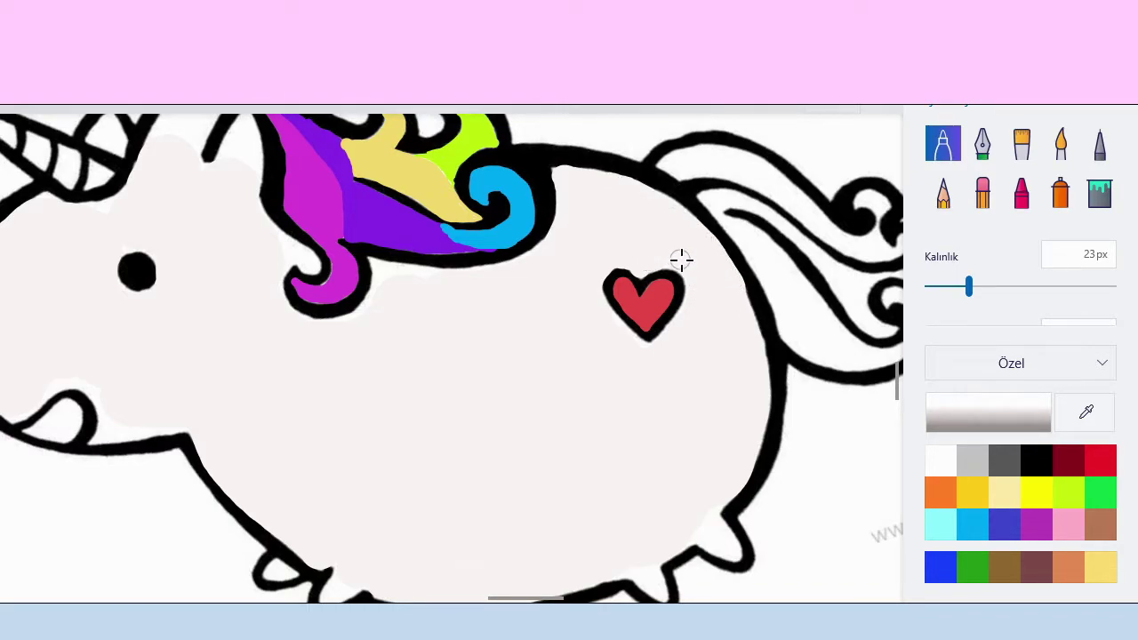
- Colour the unicorn's feet in the same off-white, reducing the marker thickness to 15 px
scroll(737, 395, "down", 3)
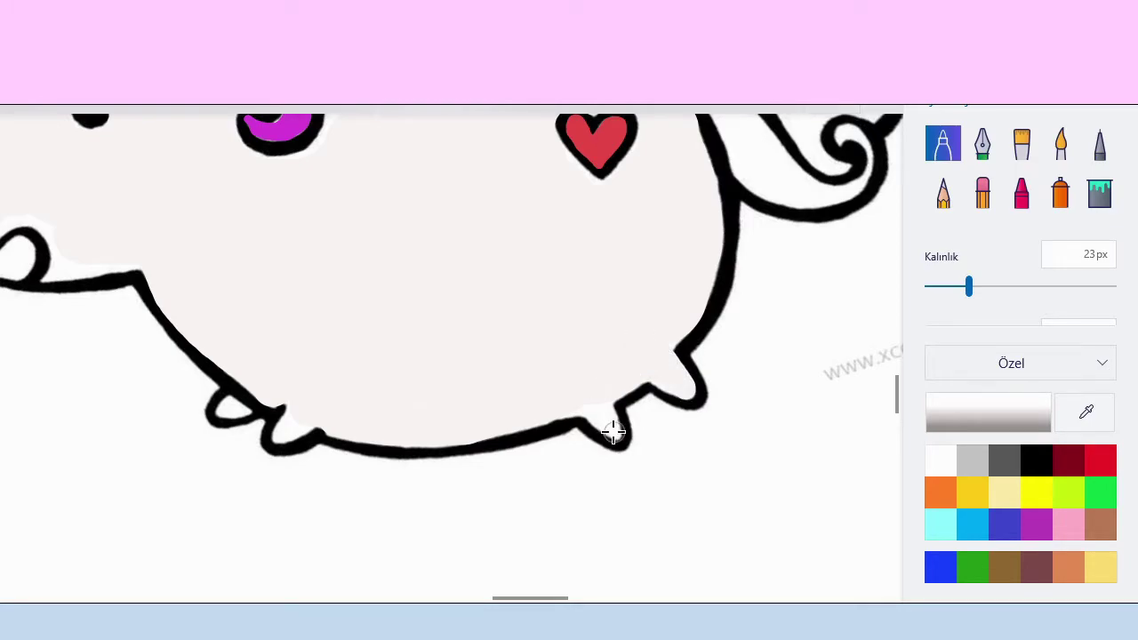
left_click(954, 286)
scroll(501, 338, "up", 2)
scroll(571, 451, "left", 4)
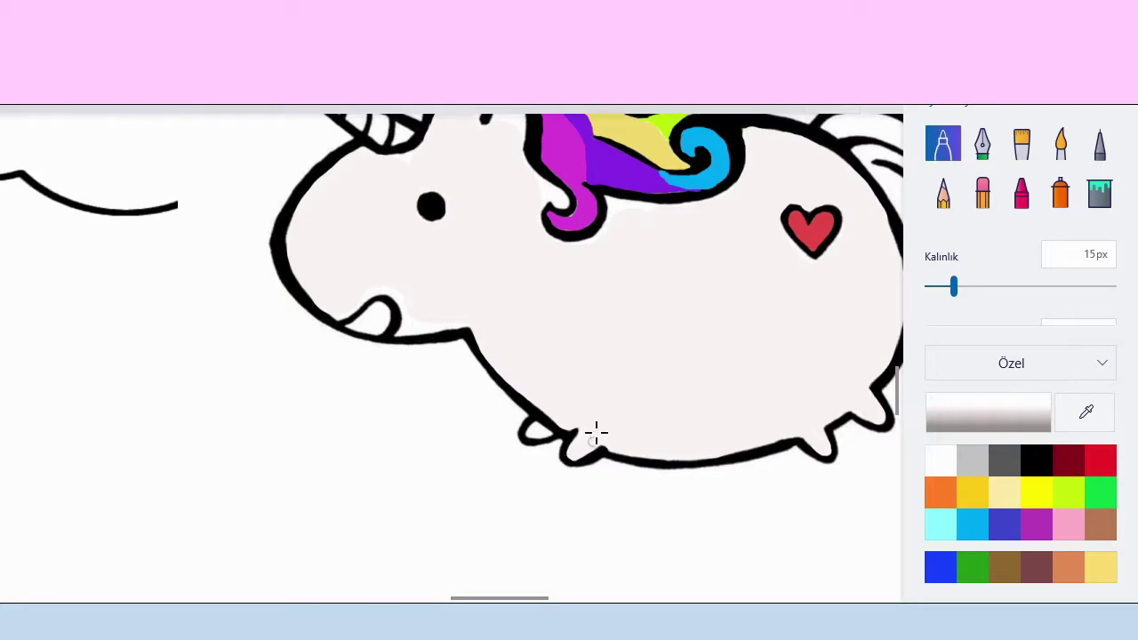
- Cover the unpainted gaps on the unicorn's forehead and beside the front mane lock in off-white
scroll(546, 434, "up", 2)
scroll(546, 434, "left", 1)
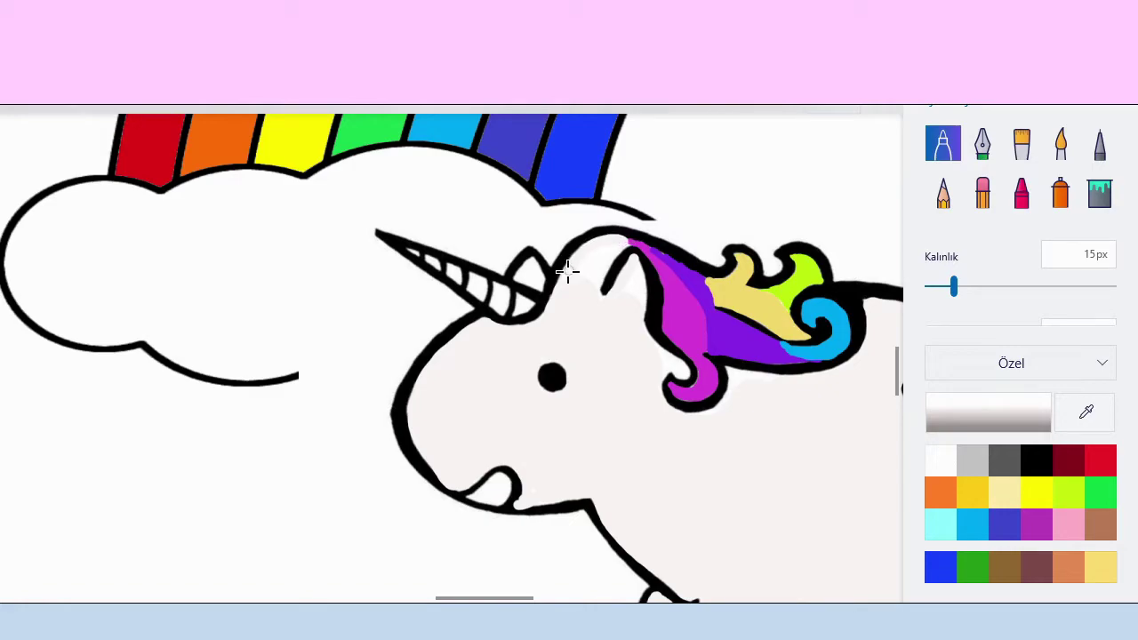
left_click_drag(623, 242, 616, 311)
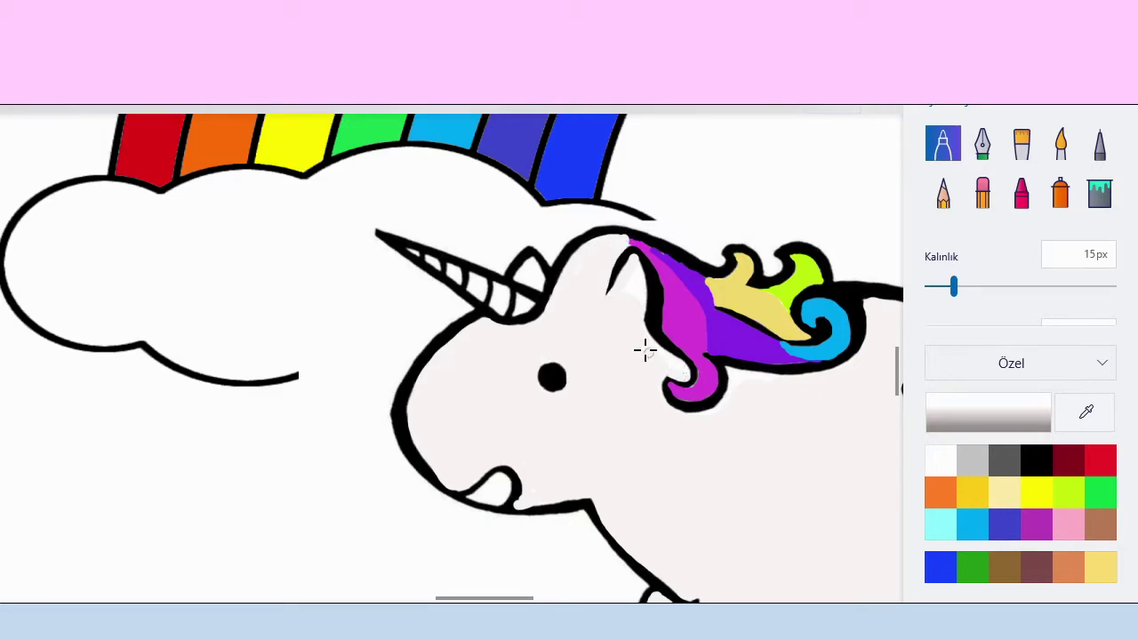
scroll(636, 328, "down", 1)
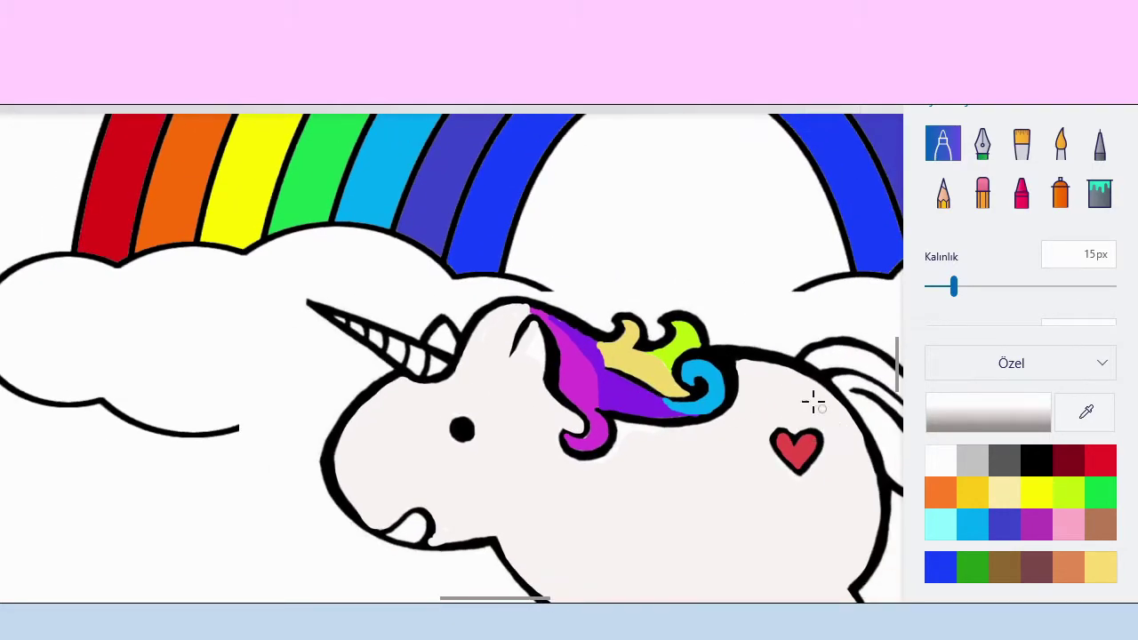
- Shade the insides of the unicorn's ears in a custom light grey-white with the marker at 15 px
left_click_drag(811, 388, 721, 356)
scroll(725, 354, "down", 1)
scroll(587, 360, "up", 1)
left_click_drag(587, 361, 722, 427)
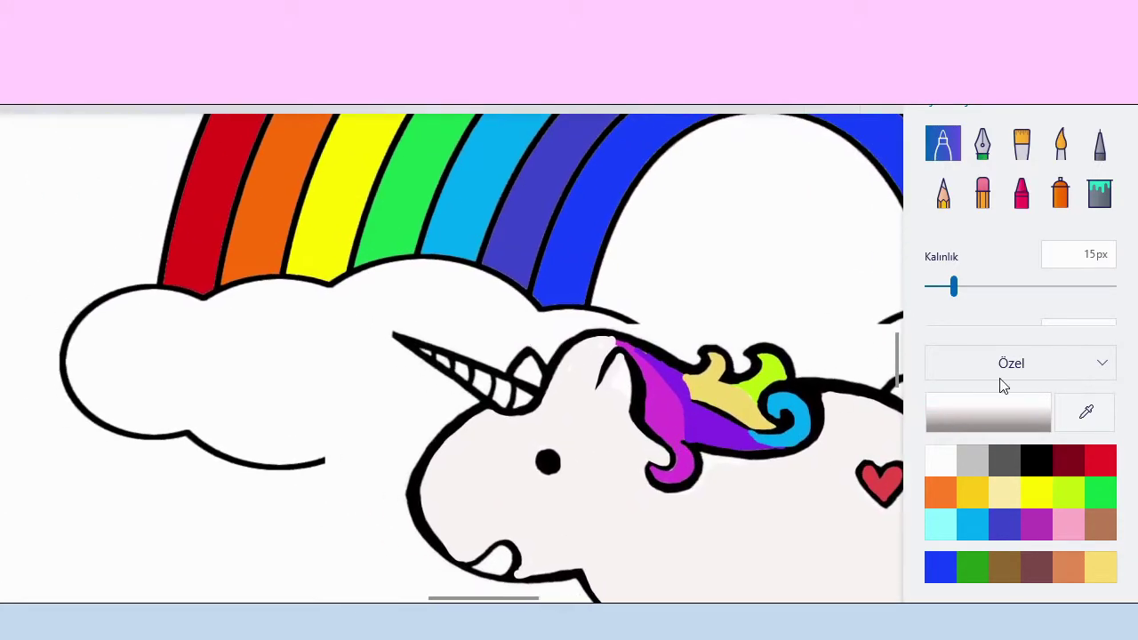
left_click(971, 412)
left_click_drag(390, 164, 394, 171)
left_click(471, 489)
left_click_drag(620, 360, 623, 400)
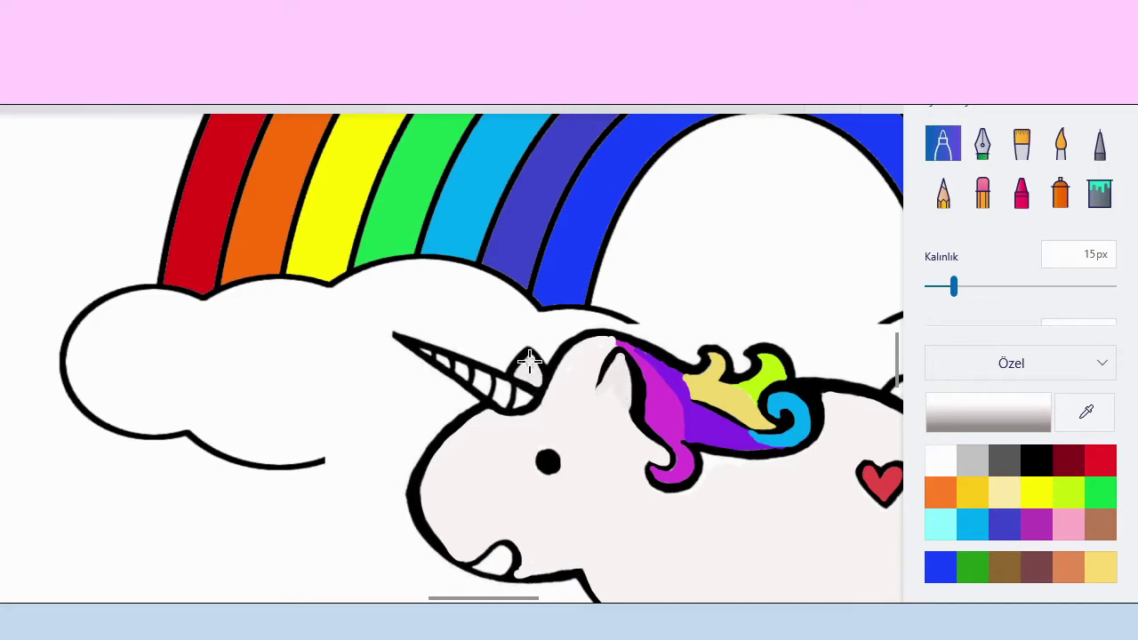
- Colour the horn's base segment purple and the adjacent segment pink with the marker at 6 px
scroll(526, 363, "down", 2)
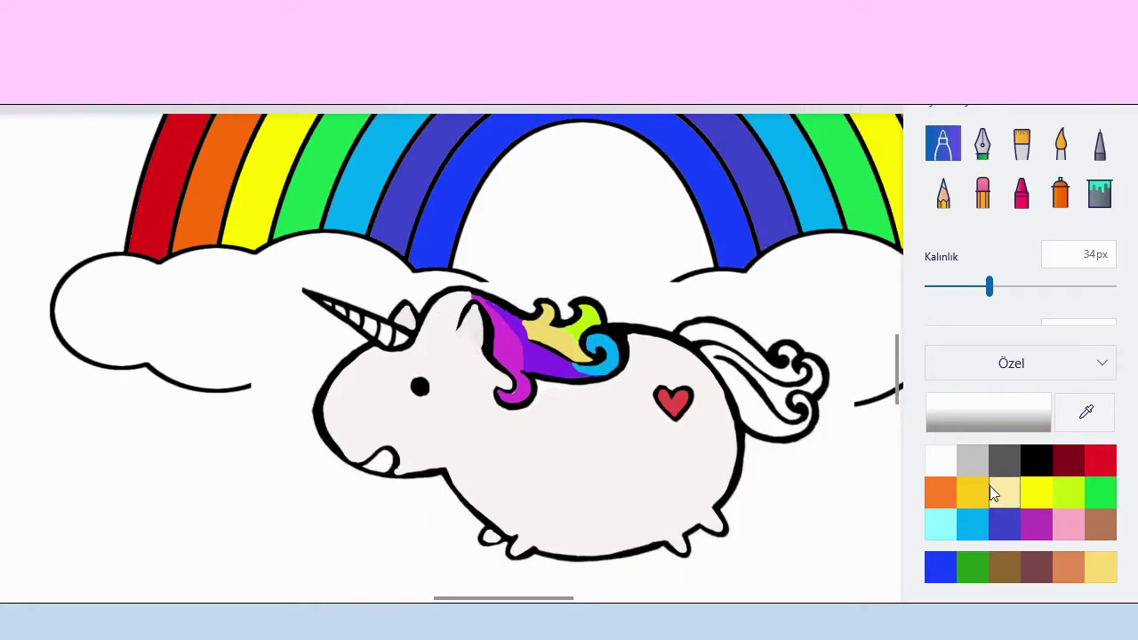
left_click(1036, 524)
left_click_drag(989, 286, 937, 287)
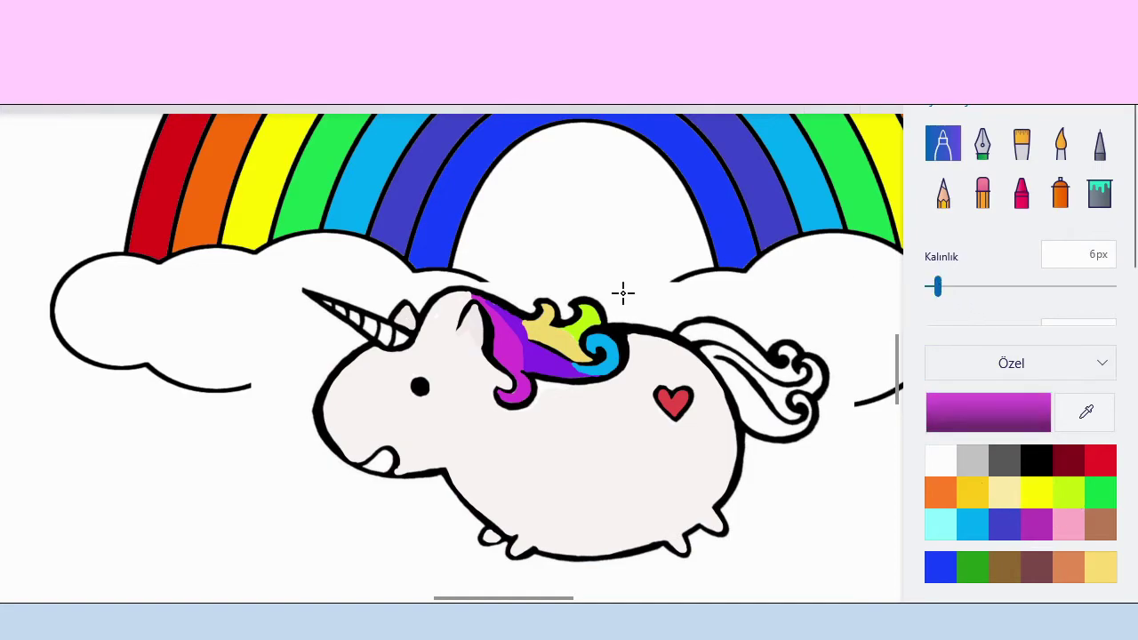
scroll(397, 349, "up", 3)
mouse_move(394, 331)
left_mouse_down()
mouse_move(395, 366)
mouse_move(402, 332)
mouse_move(425, 346)
mouse_move(396, 362)
mouse_move(400, 329)
mouse_move(424, 346)
left_mouse_up()
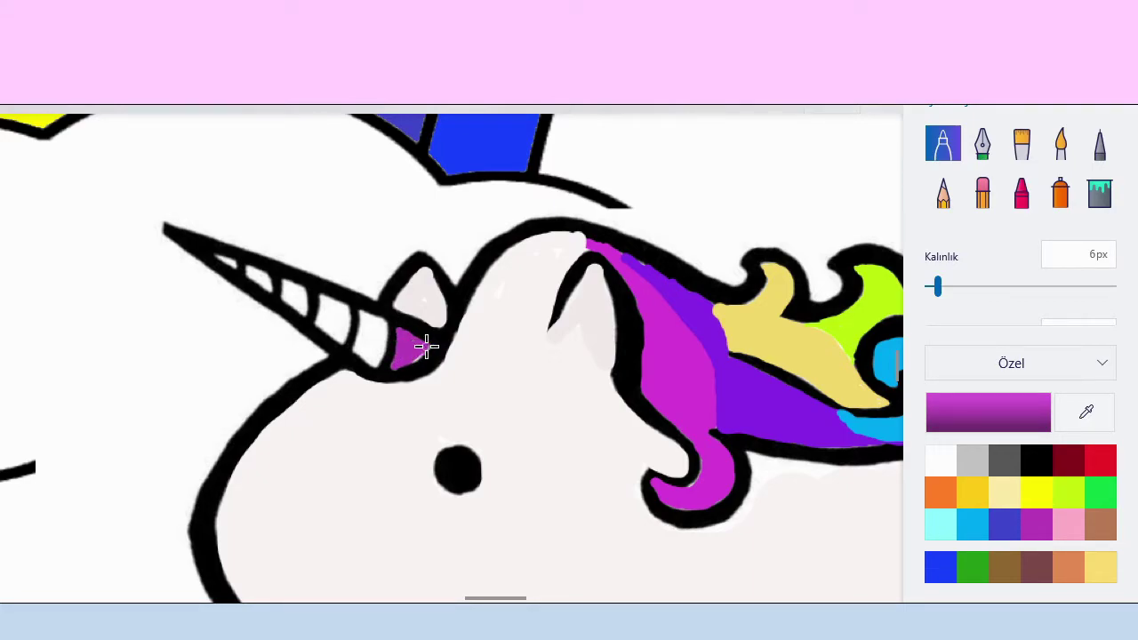
left_click(1068, 525)
left_click_drag(361, 311, 383, 321)
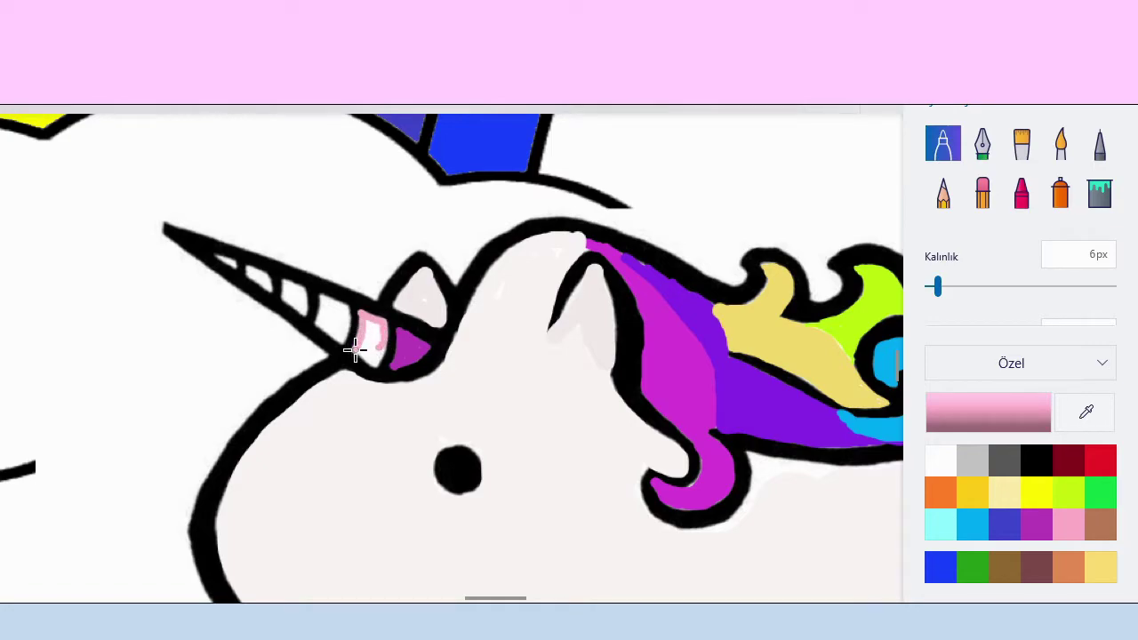
mouse_move(377, 355)
left_mouse_down()
mouse_move(378, 323)
mouse_move(365, 323)
mouse_move(371, 351)
left_mouse_up()
- Pick up the off-white from the unicorn's face and touch up the ears with the marker at 18 px
scroll(580, 350, "down", 1)
key("i")
left_click(599, 415)
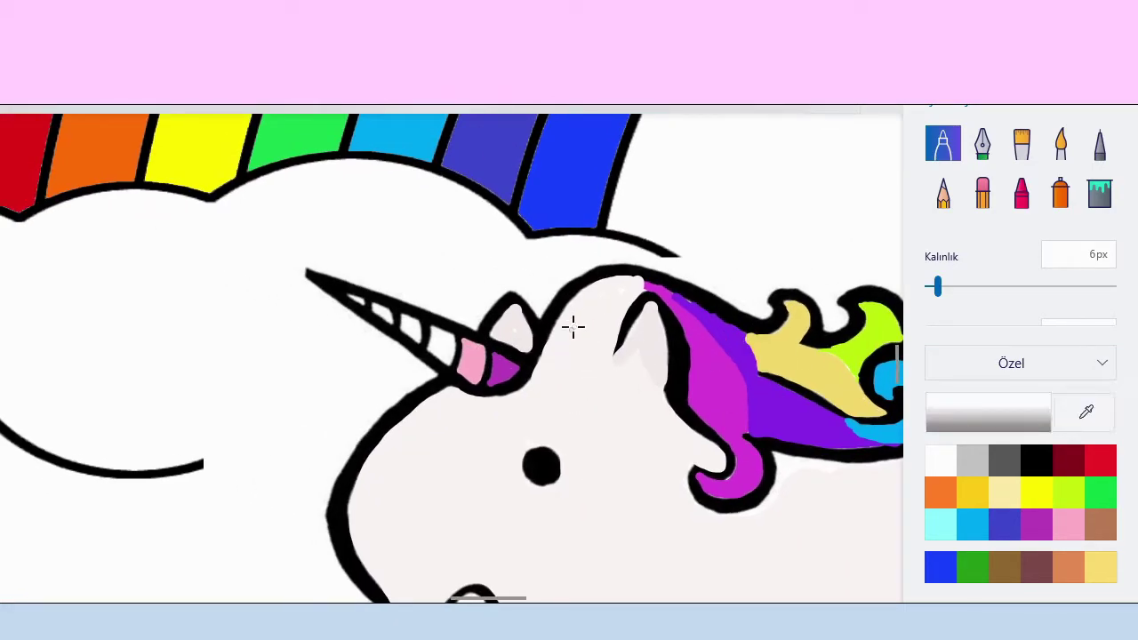
left_click(960, 286)
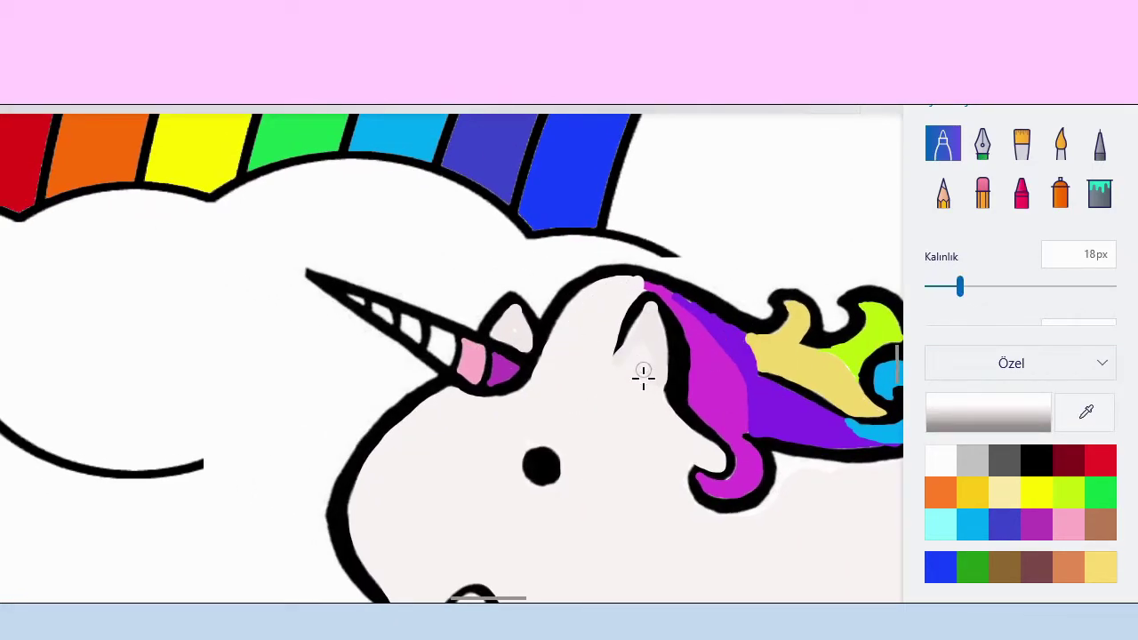
- Colour the horn's third segment from the tip yellow and the second one pale cream with the marker at 10 px
left_click(1014, 492)
left_click(946, 287)
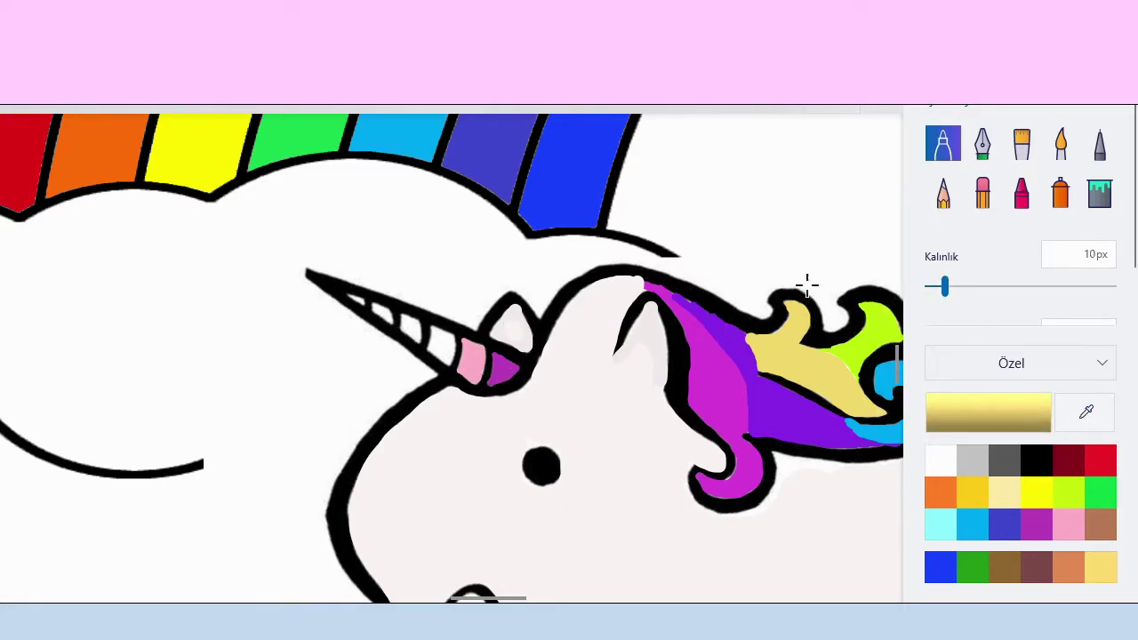
scroll(402, 317, "up", 2)
left_click_drag(408, 321, 423, 349)
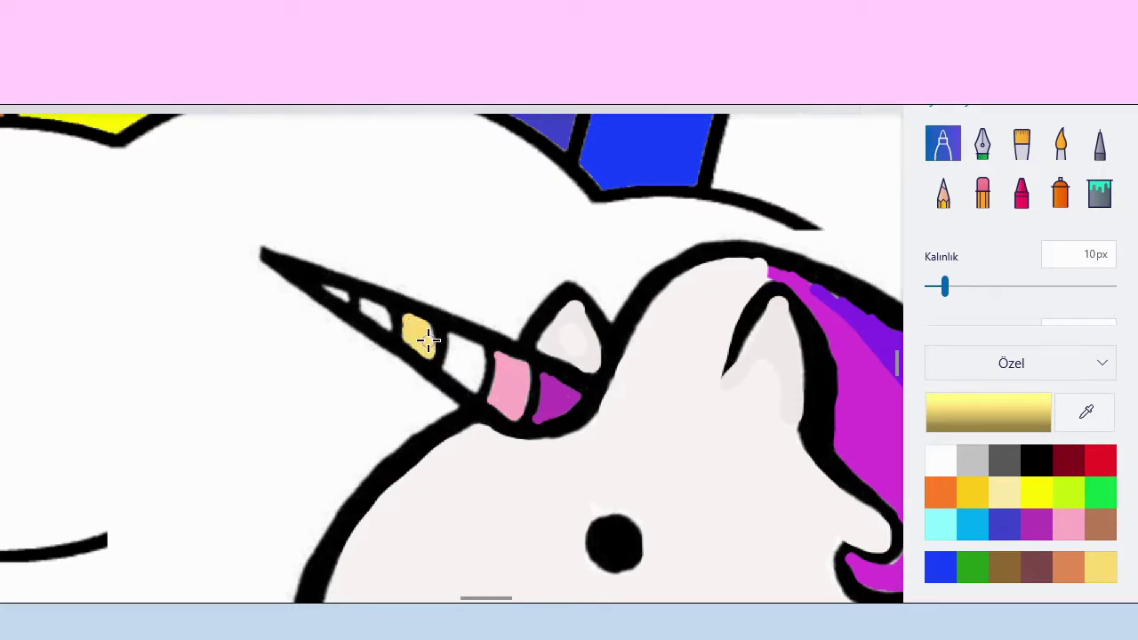
left_click(1004, 498)
left_click_drag(364, 304, 381, 322)
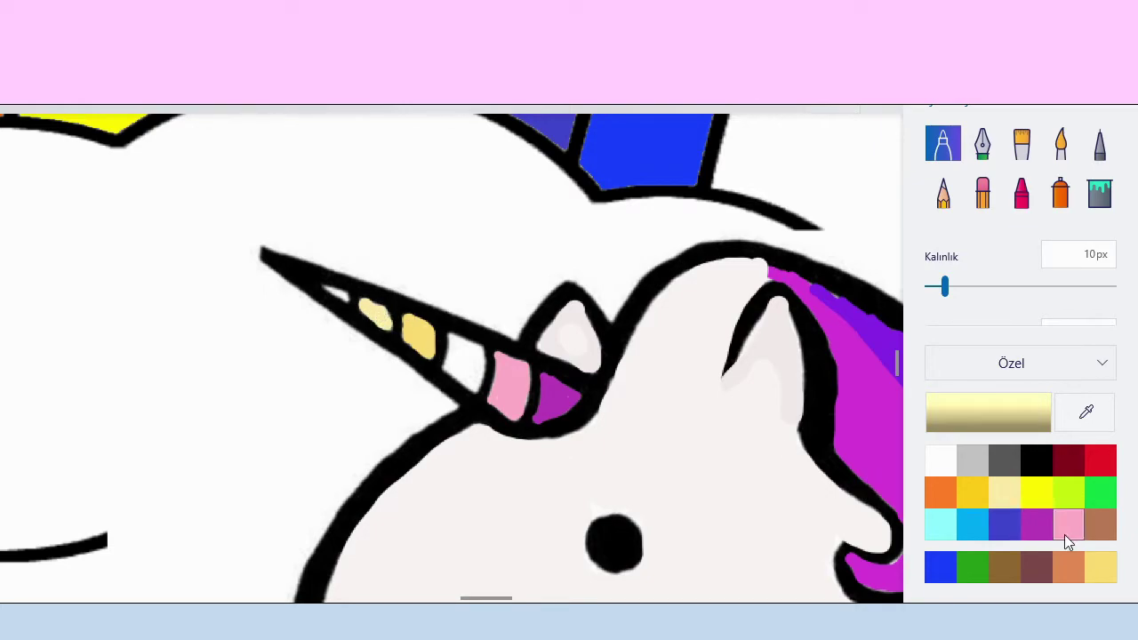
- Colour the horn's tip segment light turquoise at 4 px and the remaining white segment lime at 10 px
left_click(941, 525)
left_click_drag(945, 286, 933, 286)
left_click_drag(345, 297, 325, 288)
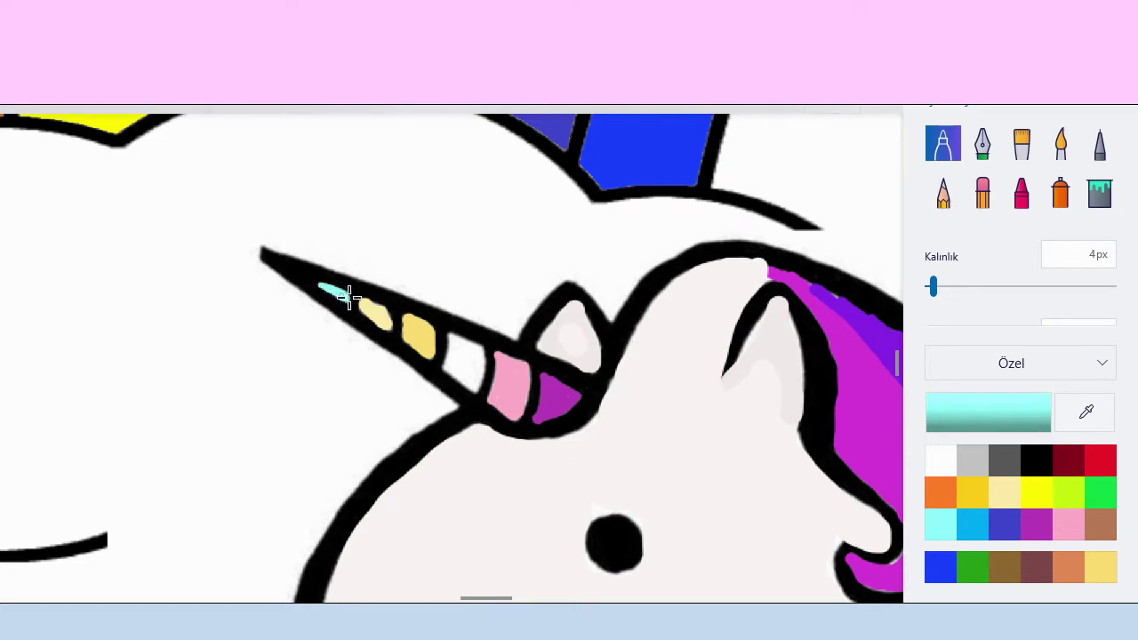
left_click(1070, 493)
left_click(945, 287)
mouse_move(452, 339)
left_mouse_down()
mouse_move(469, 383)
mouse_move(473, 346)
mouse_move(453, 338)
left_mouse_up()
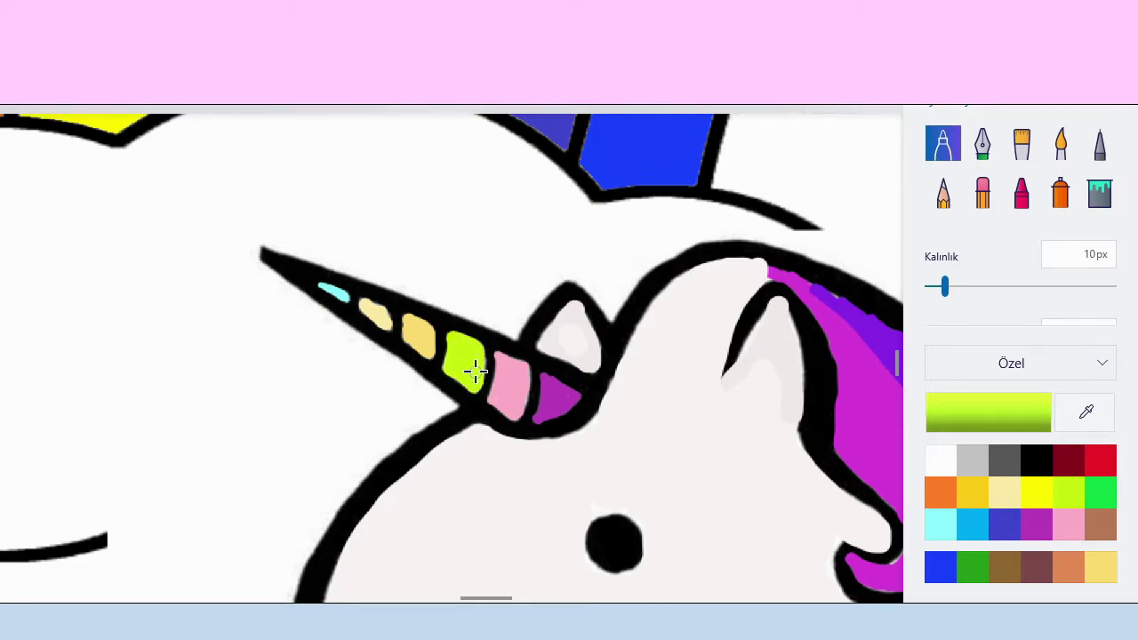
- Colour the upper lock of the unicorn's tail in a custom soft yellow with the marker at 14 px, then 5 px
scroll(456, 349, "down", 5, "ctrl")
scroll(554, 368, "up", 5, "ctrl")
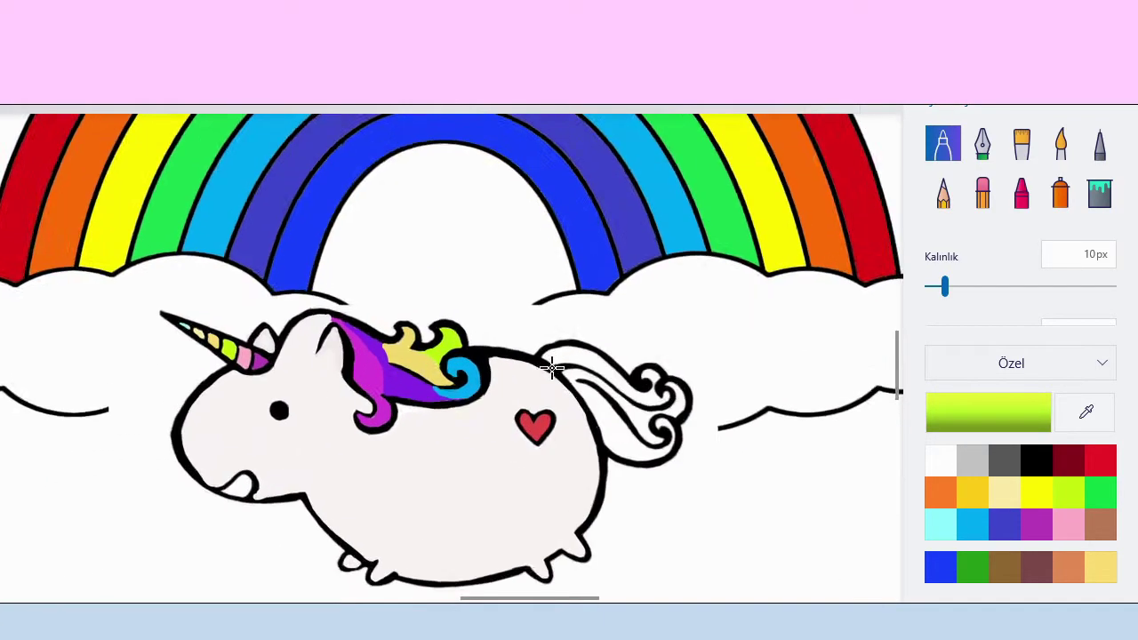
scroll(558, 381, "up", 1, "ctrl")
left_click(1006, 495)
left_click(989, 412)
left_click(505, 172)
left_click(475, 490)
left_click(952, 287)
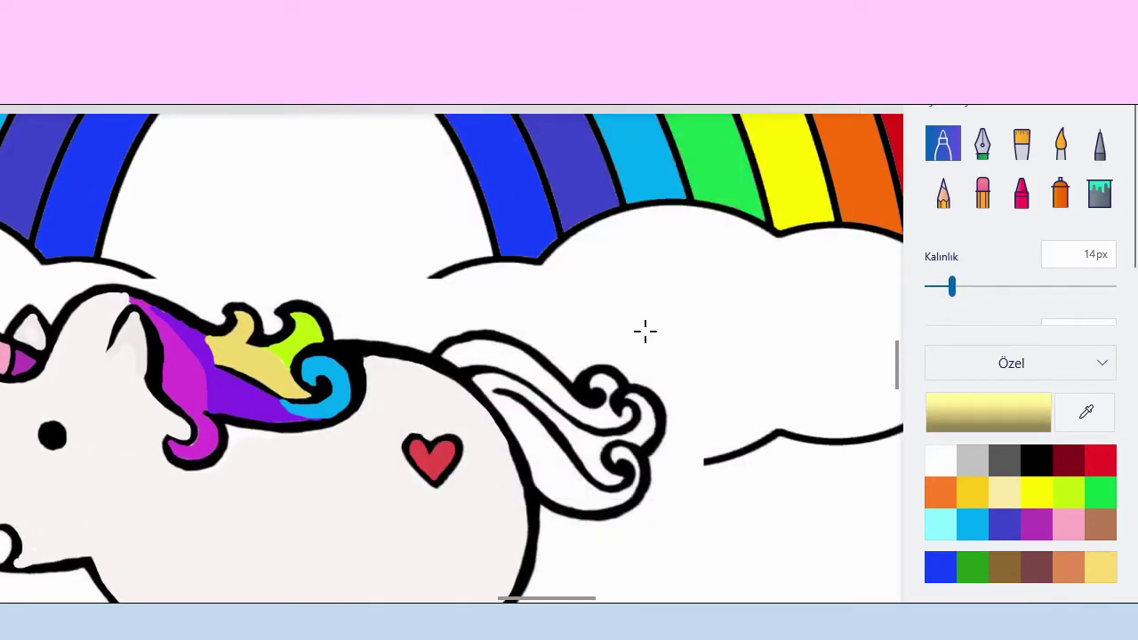
scroll(461, 354, "up", 1)
mouse_move(441, 359)
left_mouse_down()
mouse_move(483, 343)
mouse_move(538, 369)
left_mouse_up()
mouse_move(462, 343)
left_mouse_down()
mouse_move(525, 344)
mouse_move(592, 412)
mouse_move(506, 365)
mouse_move(451, 364)
mouse_move(517, 357)
mouse_move(448, 359)
mouse_move(560, 371)
mouse_move(629, 440)
mouse_move(684, 435)
mouse_move(631, 439)
mouse_move(546, 380)
mouse_move(588, 394)
mouse_move(631, 435)
mouse_move(662, 436)
mouse_move(655, 429)
mouse_move(626, 432)
mouse_move(669, 444)
mouse_move(660, 447)
mouse_move(648, 391)
left_mouse_up()
left_click_drag(951, 287, 934, 287)
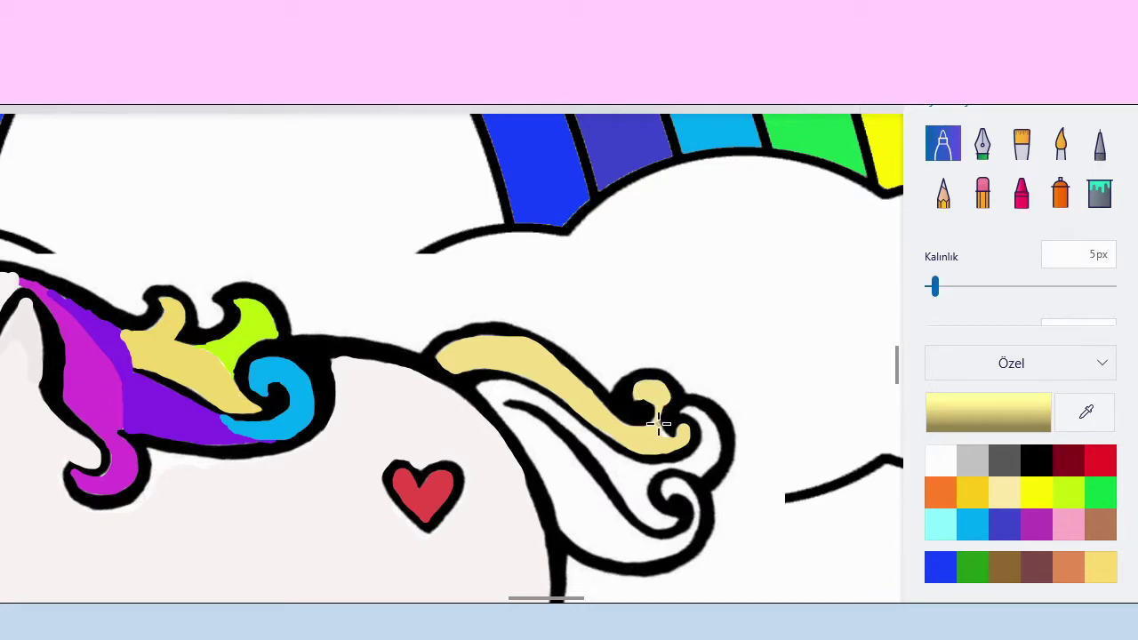
- Colour the middle lock of the tail and its outer curl in a custom light blue with the marker at 10 px
scroll(655, 432, "down", 2)
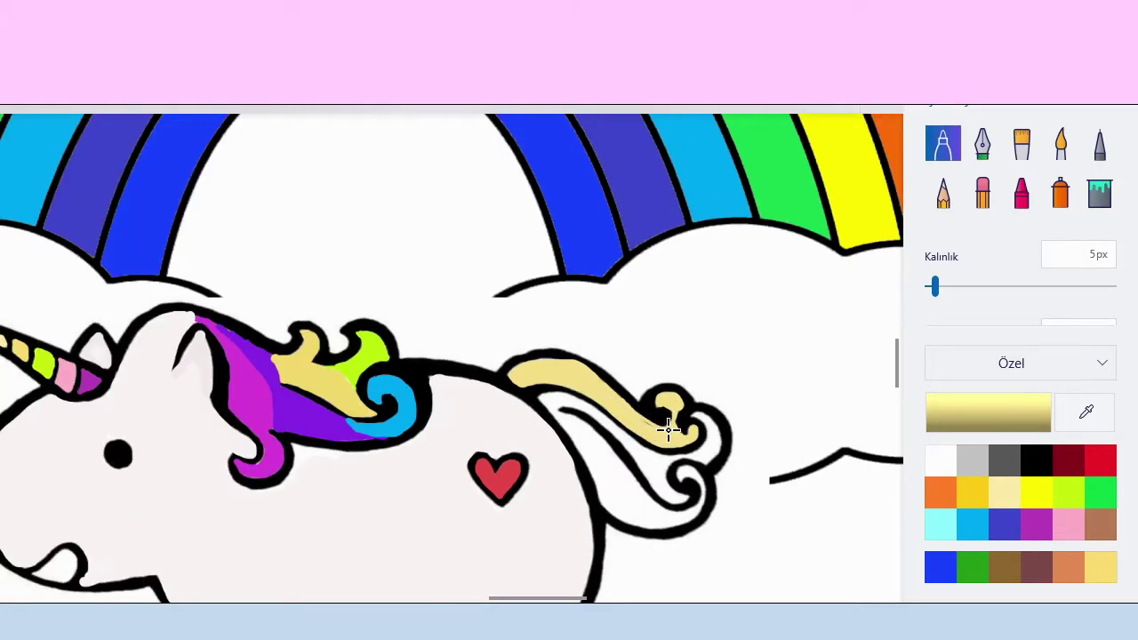
scroll(656, 406, "down", 2)
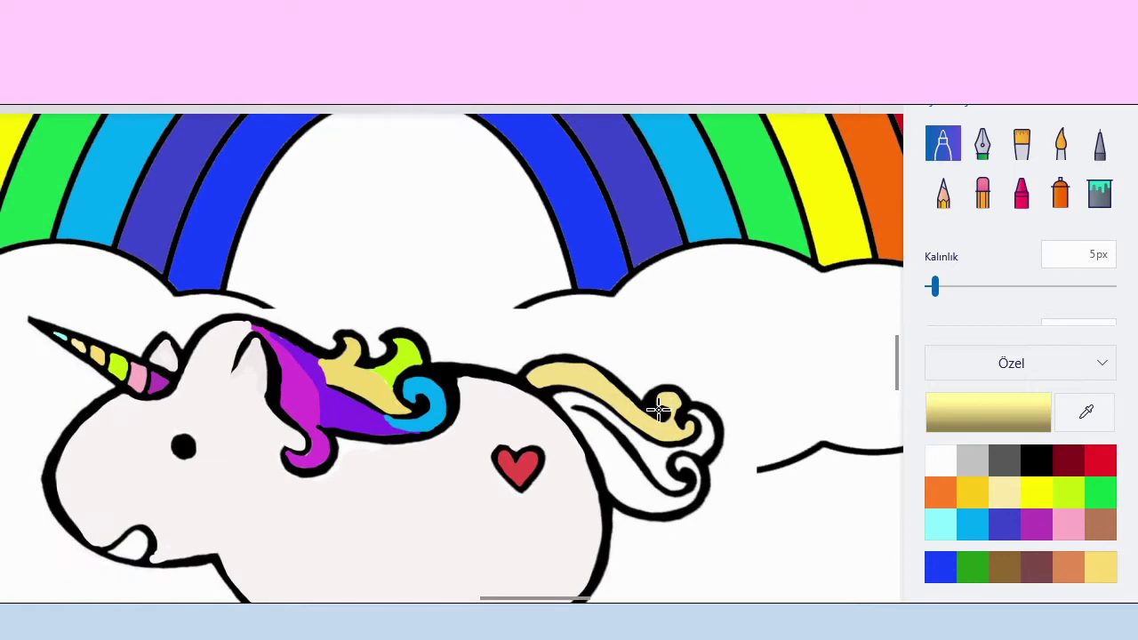
left_click(966, 523)
left_click(985, 412)
left_click(561, 168)
left_click(490, 169)
left_click(472, 493)
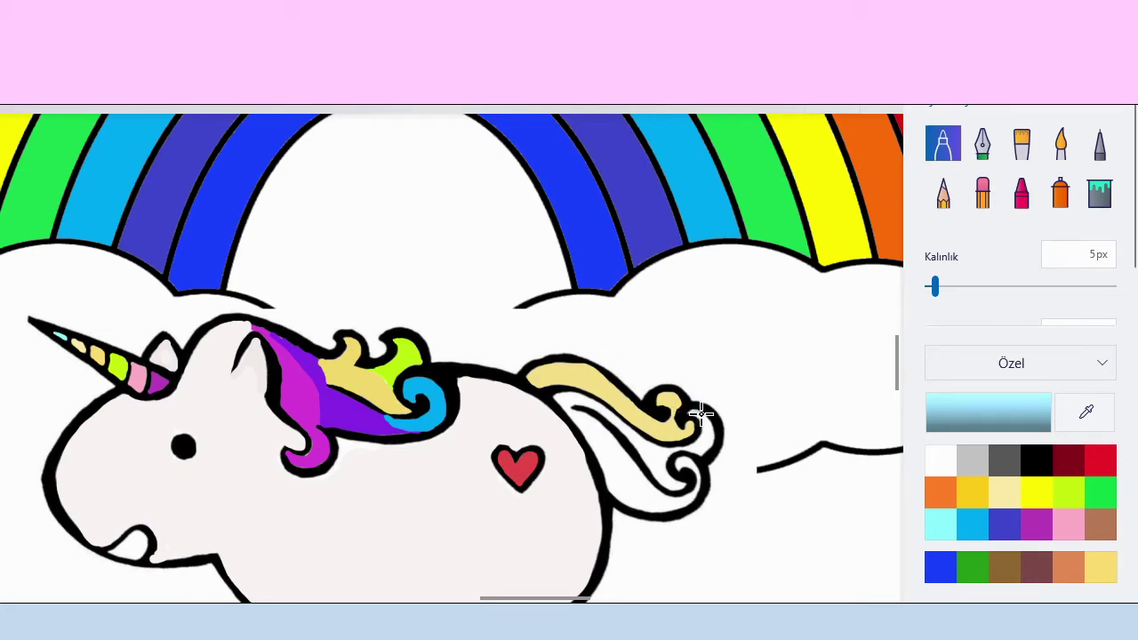
left_click(946, 286)
scroll(700, 440, "up", 2)
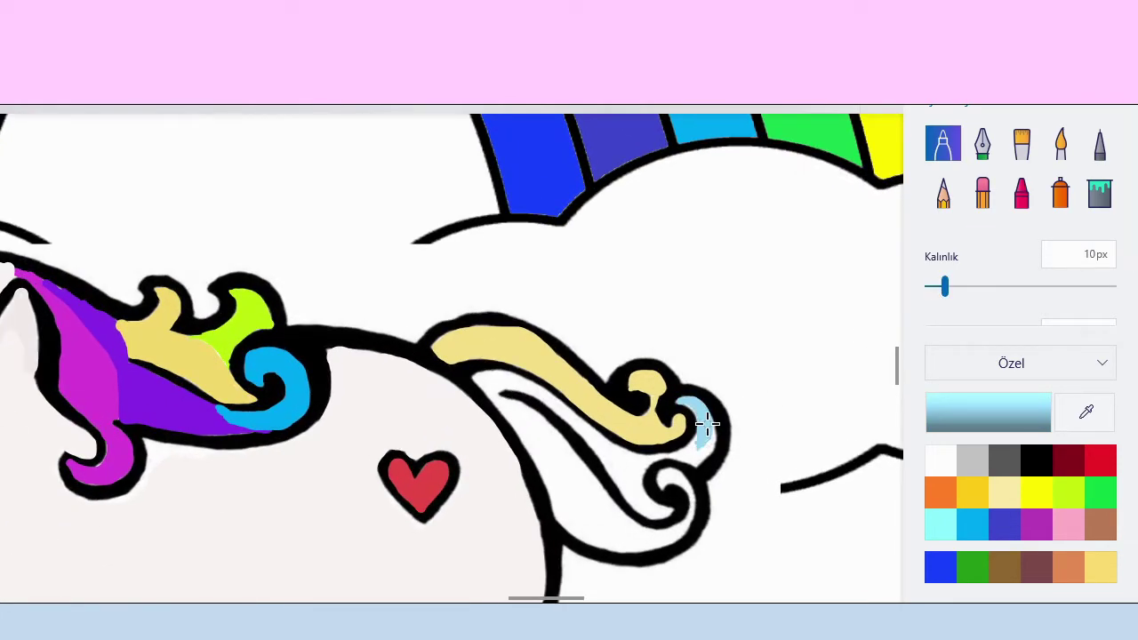
mouse_move(711, 435)
left_mouse_down()
mouse_move(678, 454)
mouse_move(711, 430)
mouse_move(694, 462)
mouse_move(697, 435)
mouse_move(674, 457)
mouse_move(588, 438)
mouse_move(624, 488)
mouse_move(673, 511)
mouse_move(648, 515)
mouse_move(591, 450)
mouse_move(669, 515)
mouse_move(617, 456)
left_mouse_up()
mouse_move(505, 384)
left_mouse_down()
mouse_move(538, 393)
mouse_move(587, 439)
left_mouse_up()
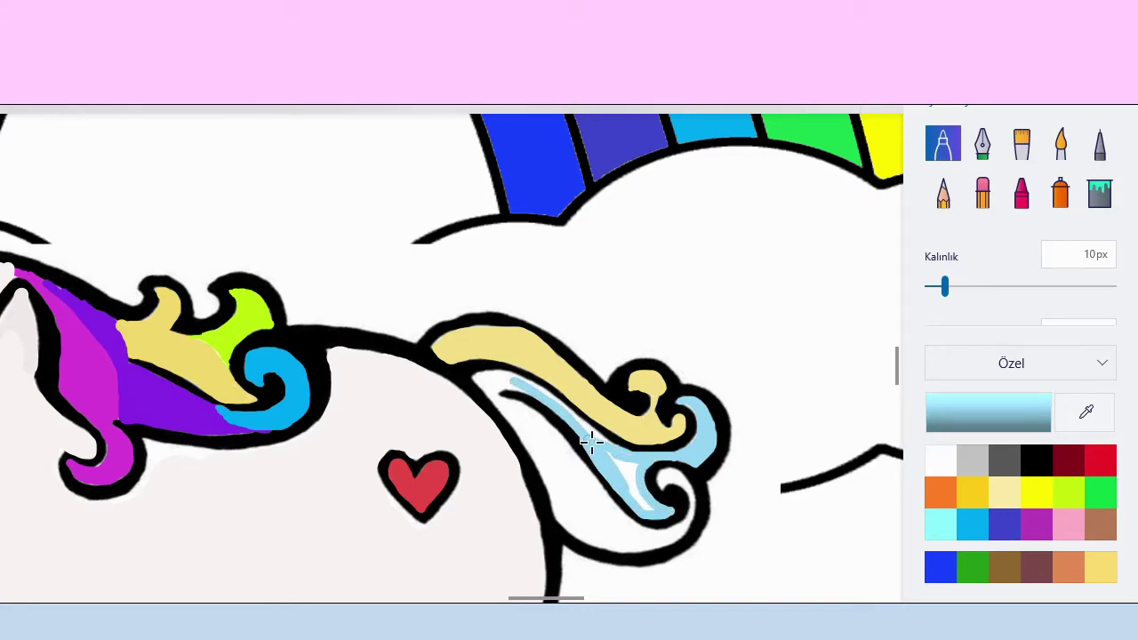
mouse_move(529, 384)
left_mouse_down()
mouse_move(637, 463)
mouse_move(606, 451)
mouse_move(637, 465)
mouse_move(660, 514)
left_mouse_up()
- Colour the lower lock of the tail in custom purple 7c3fcc with the marker at 10 px, then 18 px
scroll(565, 403, "down", 2)
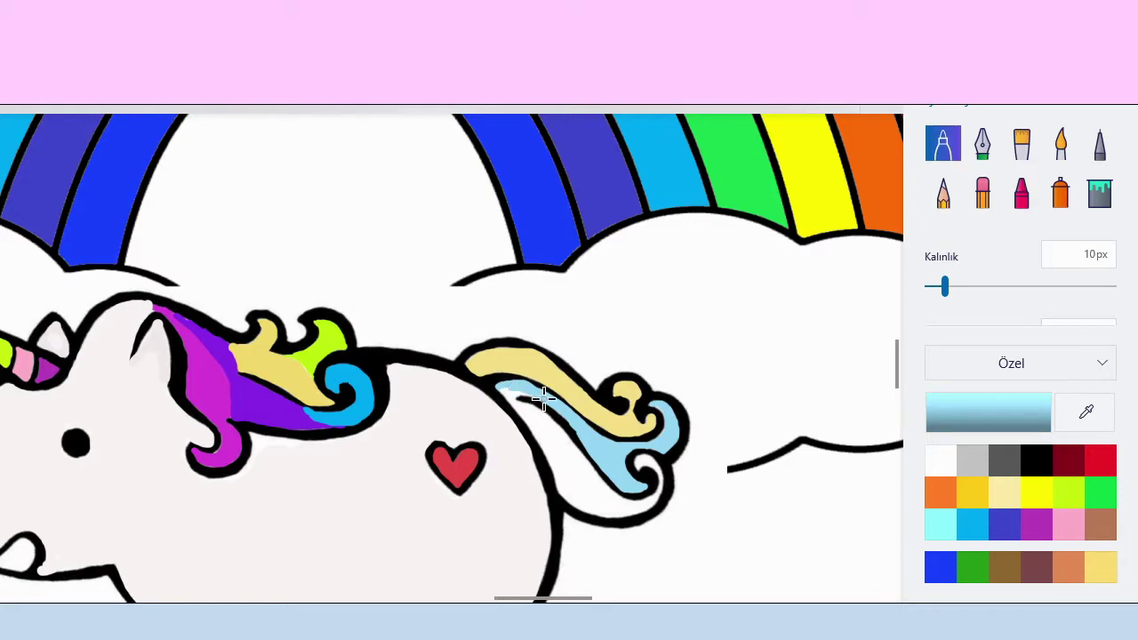
left_click(1005, 525)
left_click(1003, 409)
left_click_drag(554, 431, 575, 430)
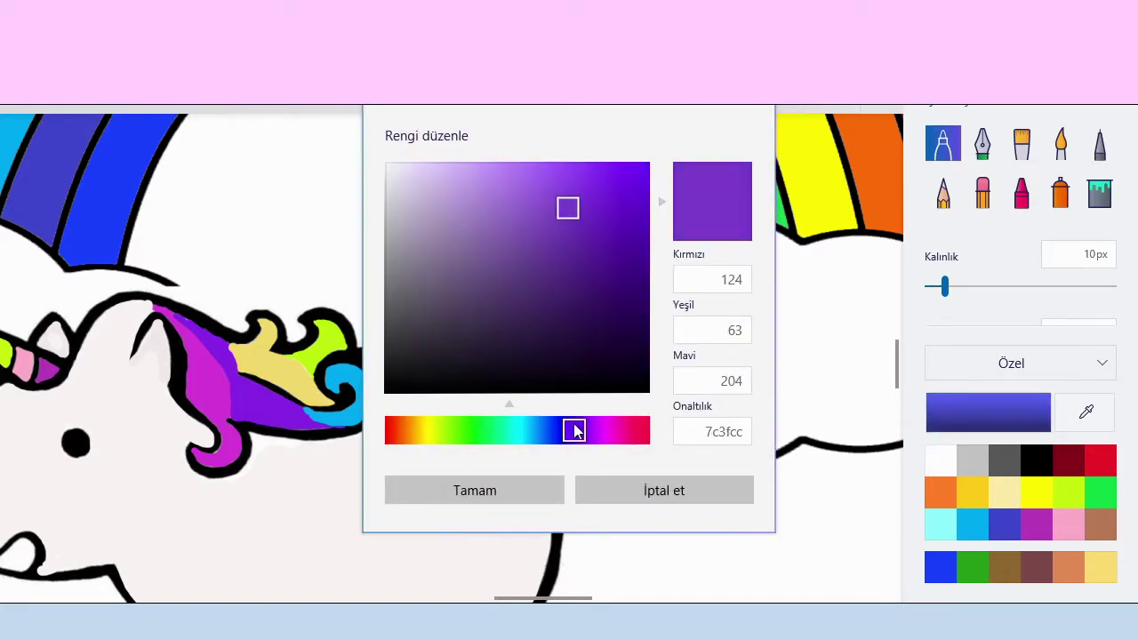
left_click(475, 490)
mouse_move(505, 394)
left_mouse_down()
mouse_move(567, 502)
mouse_move(618, 516)
mouse_move(654, 500)
mouse_move(646, 508)
mouse_move(642, 457)
mouse_move(655, 460)
mouse_move(644, 462)
mouse_move(662, 490)
mouse_move(638, 507)
mouse_move(654, 466)
mouse_move(645, 462)
mouse_move(661, 481)
mouse_move(657, 497)
mouse_move(624, 502)
mouse_move(562, 456)
left_mouse_up()
mouse_move(498, 386)
left_mouse_down()
mouse_move(545, 416)
mouse_move(606, 489)
mouse_move(639, 501)
left_mouse_up()
left_click_drag(945, 287, 961, 286)
mouse_move(620, 508)
left_mouse_down()
mouse_move(522, 409)
mouse_move(613, 507)
mouse_move(573, 484)
mouse_move(544, 437)
mouse_move(590, 504)
mouse_move(565, 489)
mouse_move(552, 429)
mouse_move(629, 503)
mouse_move(553, 442)
left_mouse_up()
scroll(553, 442, "down", 1)
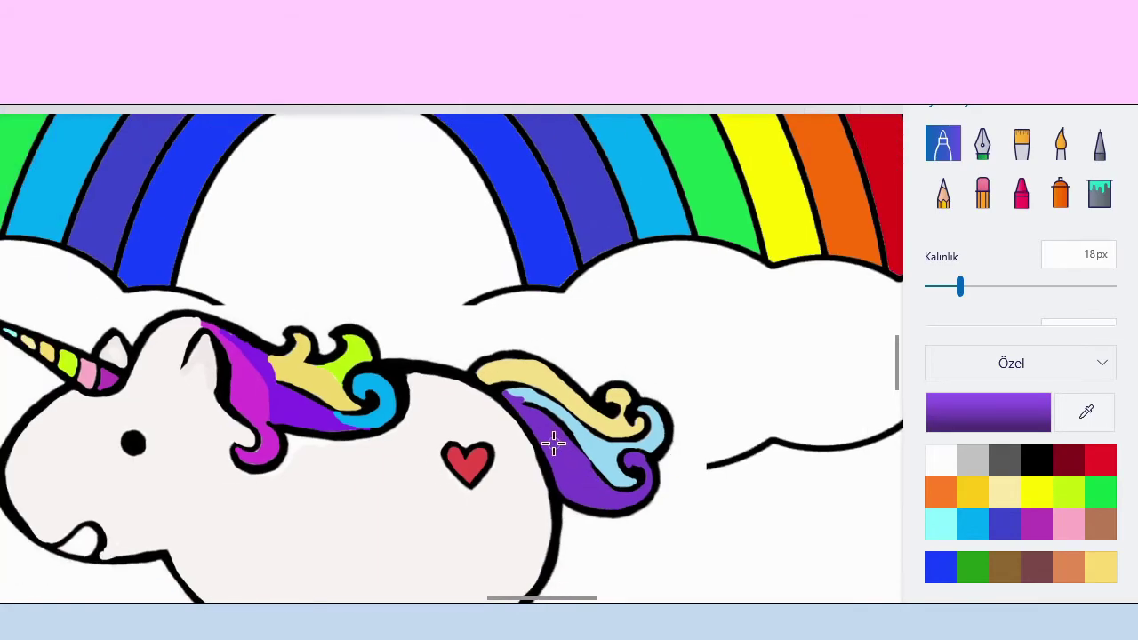
- Colour the upper and lower bands of the cat's fries box in a custom dark red with the marker at 43 px
scroll(553, 442, "down", 5)
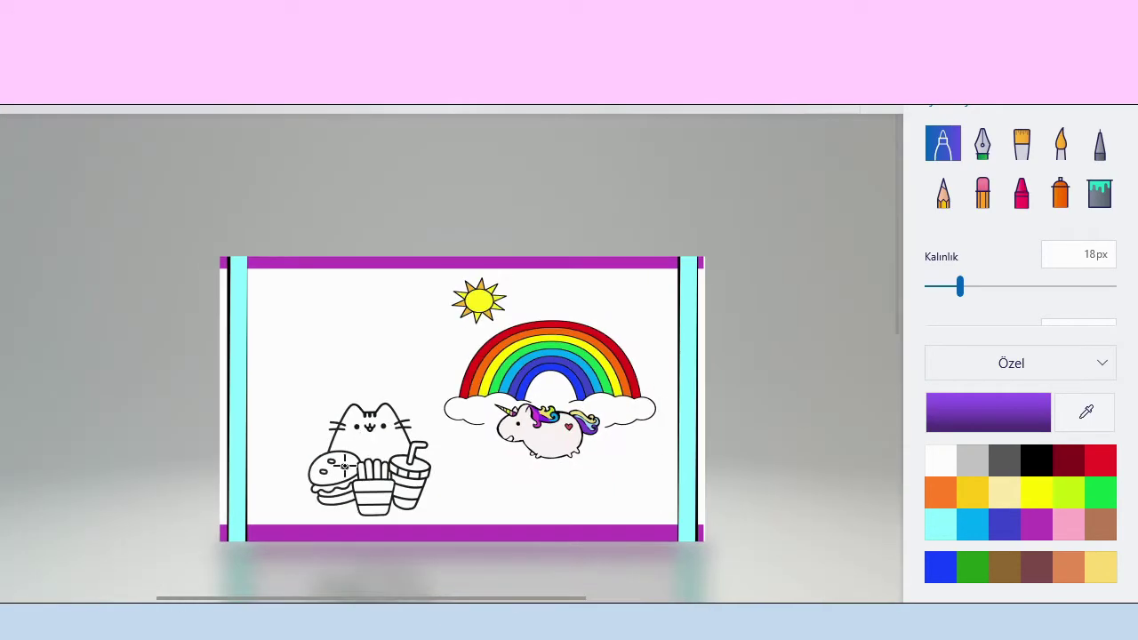
scroll(351, 462, "up", 4)
scroll(409, 384, "down", 1)
left_click_drag(656, 318, 551, 313)
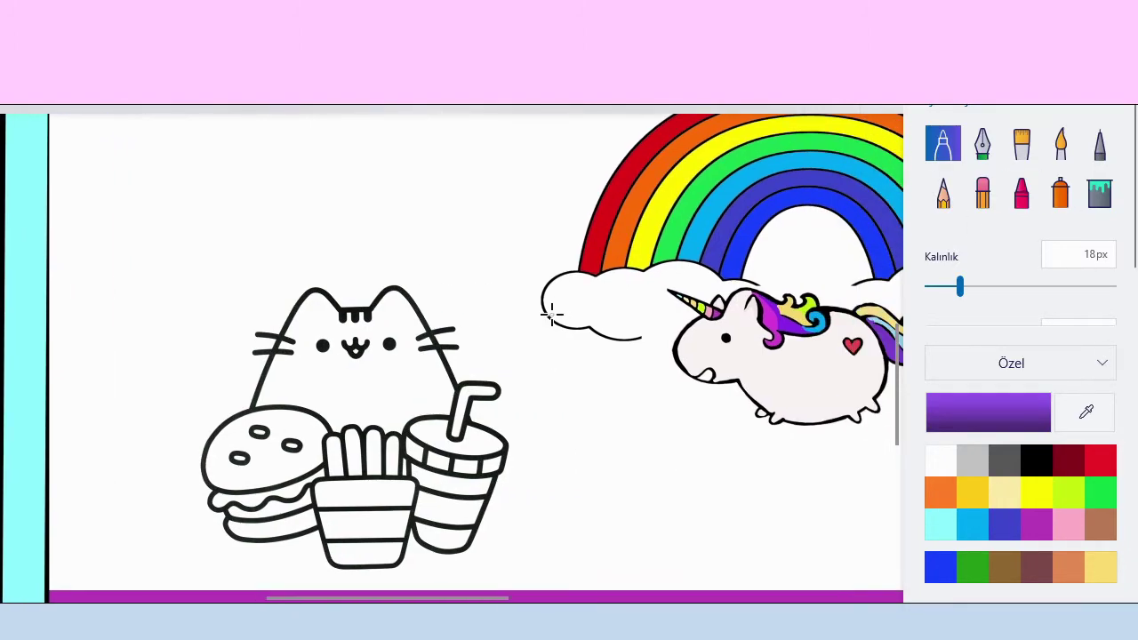
left_click(1101, 460)
left_click(1040, 404)
left_click_drag(619, 181, 617, 193)
left_click(537, 476)
left_click_drag(984, 295, 1006, 286)
scroll(330, 489, "up", 2)
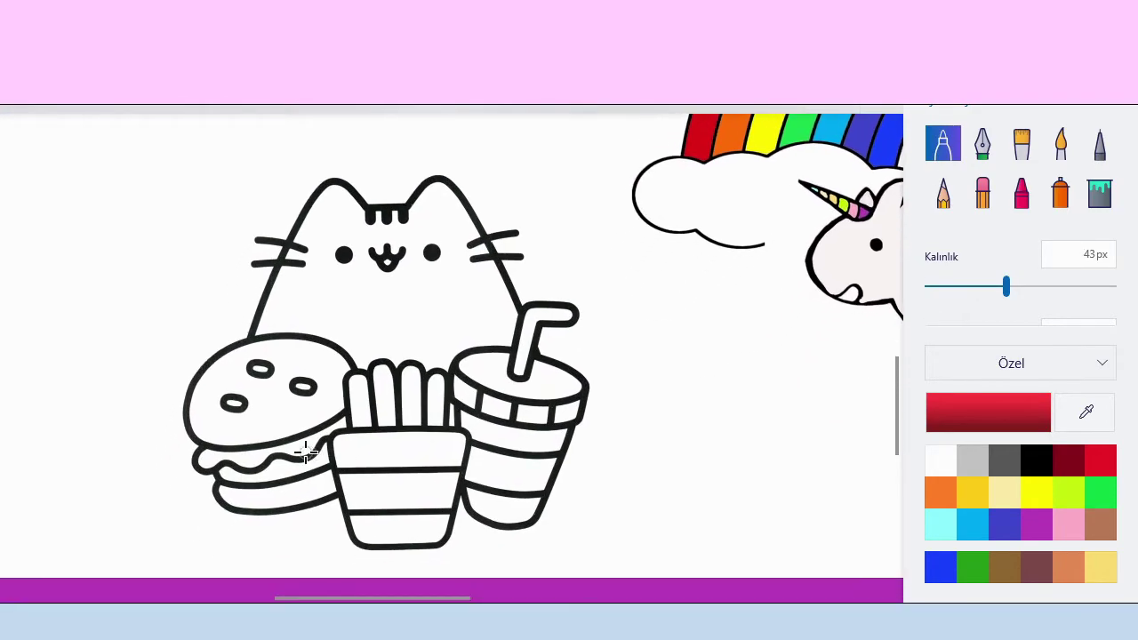
scroll(305, 452, "up", 2)
mouse_move(356, 434)
left_mouse_down()
mouse_move(541, 436)
mouse_move(356, 443)
mouse_move(360, 468)
mouse_move(526, 462)
mouse_move(540, 440)
mouse_move(534, 465)
mouse_move(474, 465)
mouse_move(378, 459)
mouse_move(527, 449)
mouse_move(537, 432)
mouse_move(368, 432)
mouse_move(359, 468)
mouse_move(428, 454)
mouse_move(378, 466)
mouse_move(534, 466)
mouse_move(537, 433)
mouse_move(399, 434)
left_mouse_up()
scroll(407, 437, "up", 3)
mouse_move(360, 480)
left_mouse_down()
mouse_move(405, 489)
mouse_move(374, 498)
mouse_move(436, 508)
mouse_move(524, 491)
mouse_move(521, 473)
mouse_move(399, 475)
mouse_move(524, 489)
left_mouse_up()
- Cover the remaining gaps along the edges of the fries box's red bands with the marker at 14 px
left_click_drag(976, 286, 952, 285)
mouse_move(541, 469)
left_mouse_down()
mouse_move(508, 503)
mouse_move(533, 490)
mouse_move(475, 520)
mouse_move(386, 516)
mouse_move(349, 472)
mouse_move(379, 524)
mouse_move(522, 516)
mouse_move(406, 521)
left_mouse_up()
scroll(491, 452, "down", 2)
scroll(465, 462, "up", 1)
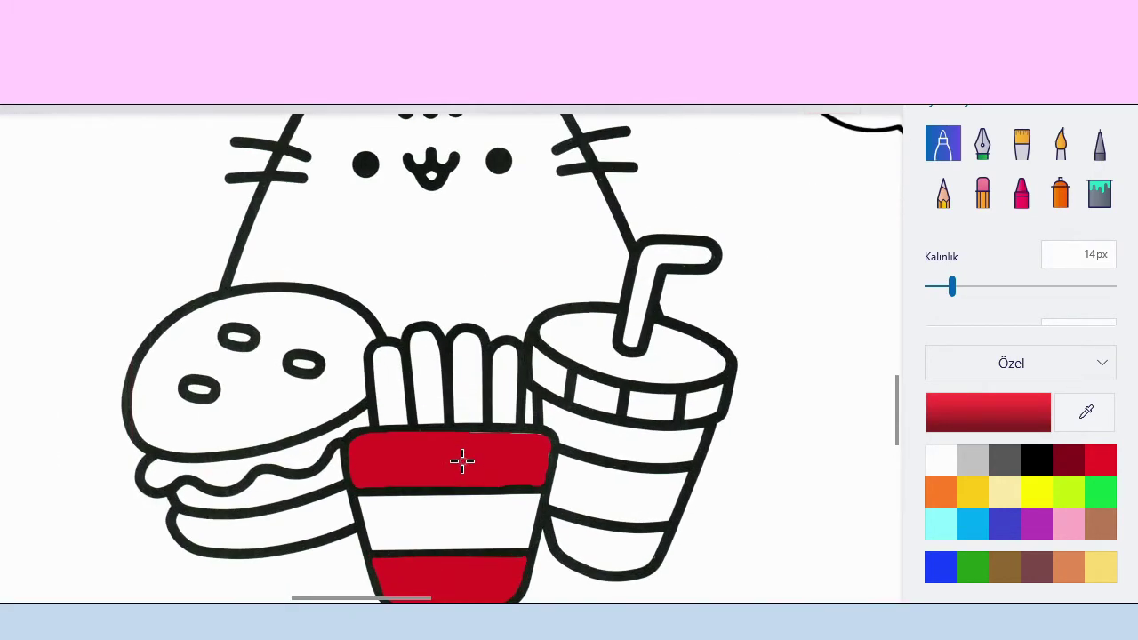
- Colour the third fry from the burger side in a custom yellow with the marker at 36 px, then 18 px
scroll(455, 392, "down", 1)
double_click(1037, 492)
left_click(612, 175)
left_click(610, 173)
left_click(541, 483)
scroll(507, 265, "up", 2)
left_click_drag(952, 287, 993, 286)
mouse_move(511, 247)
left_mouse_down()
mouse_move(504, 338)
mouse_move(510, 247)
mouse_move(516, 330)
mouse_move(517, 255)
left_mouse_up()
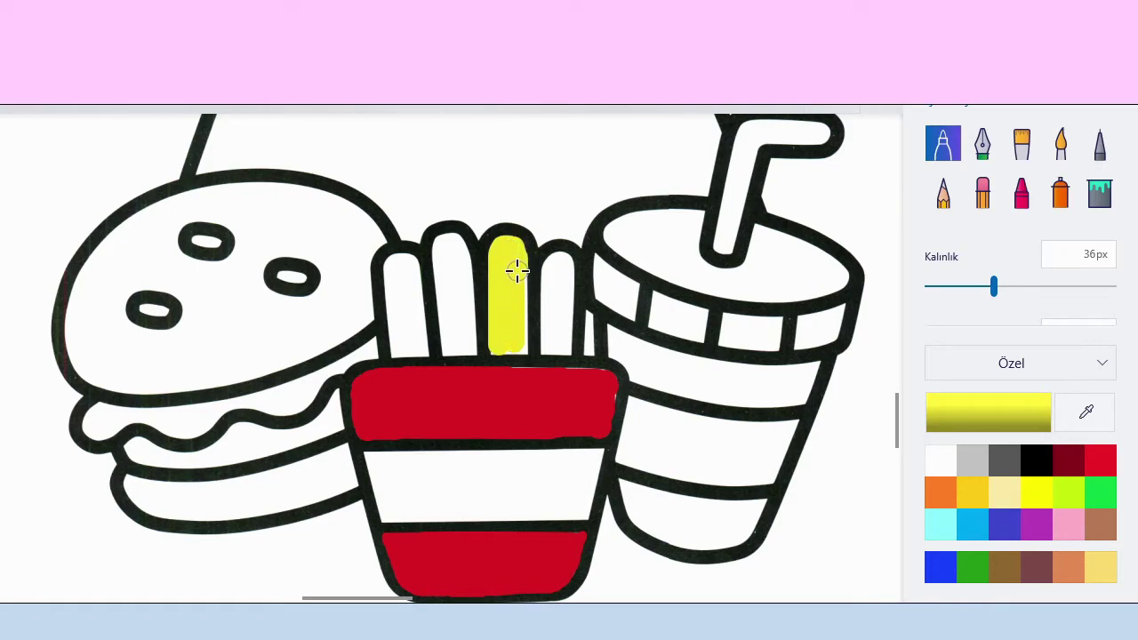
left_click_drag(993, 286, 959, 286)
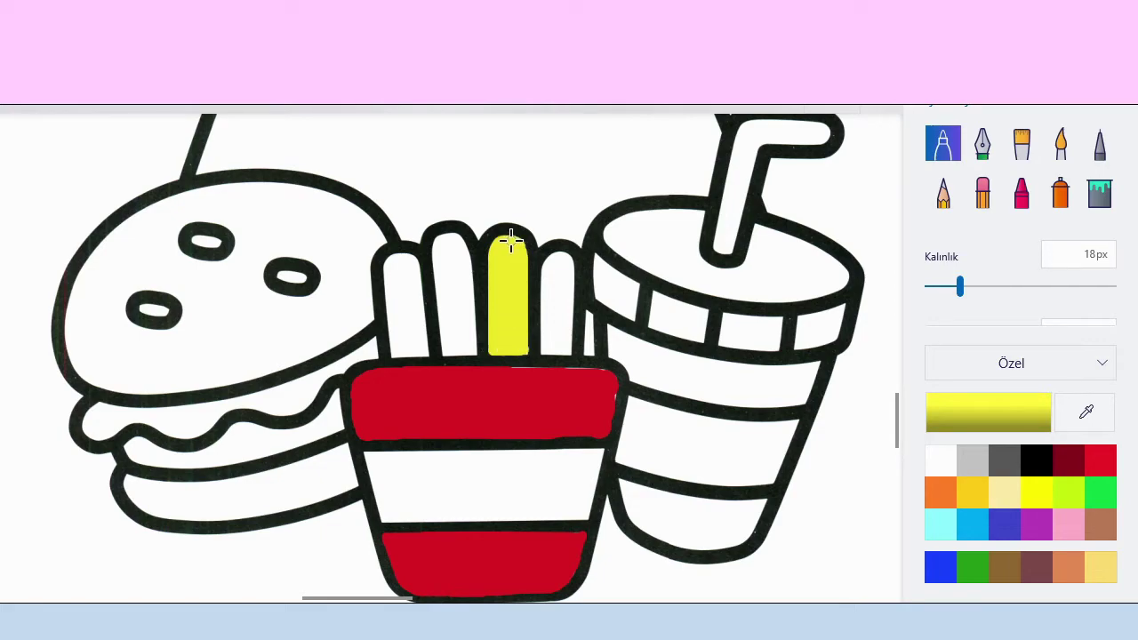
- Colour the narrow fry beside the cup in custom yellow e4da22 with the marker at 11 px
left_click(996, 407)
left_click_drag(609, 172, 611, 185)
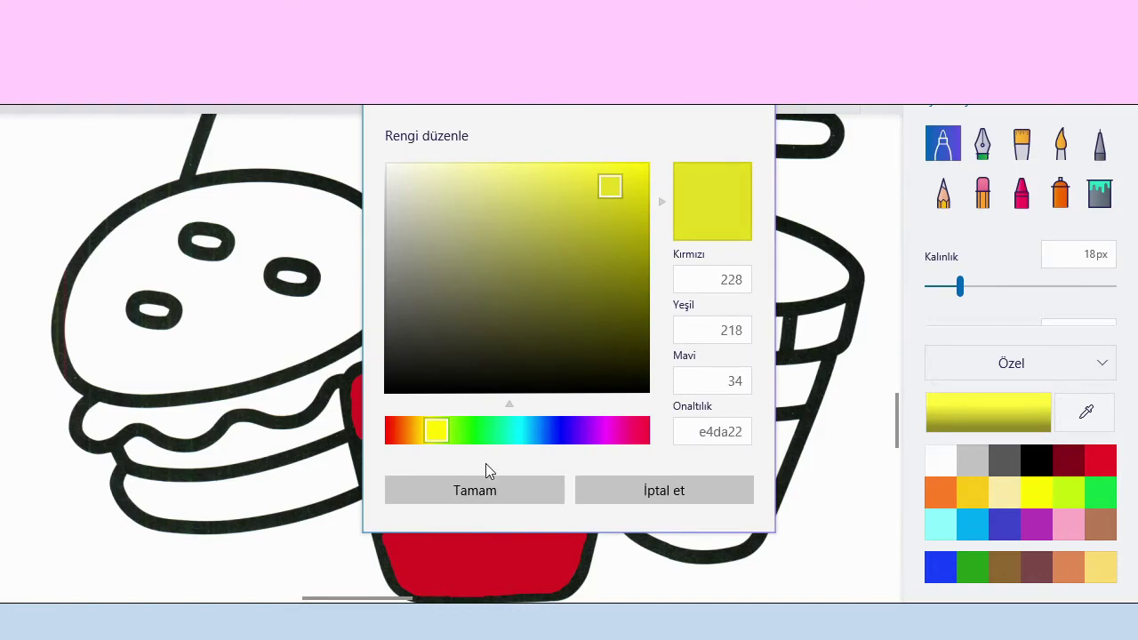
left_click(474, 489)
scroll(598, 309, "up", 1)
left_click(947, 287)
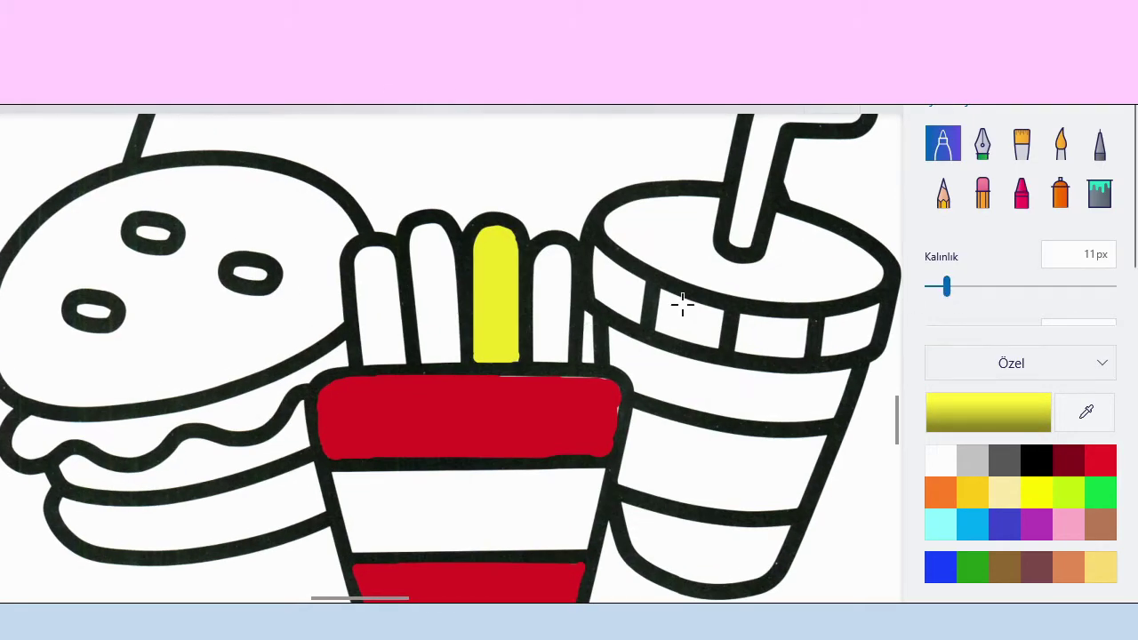
left_click_drag(585, 313, 590, 345)
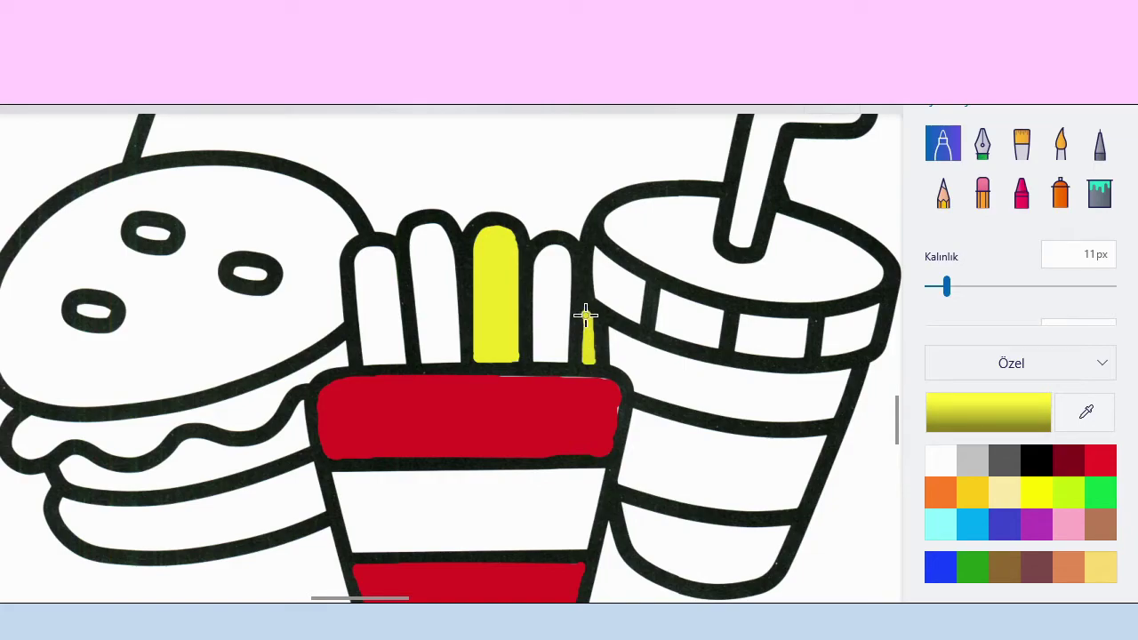
- Colour the fry nearest the burger in an adjusted custom yellow with the marker at 23 px
left_click(961, 402)
left_click_drag(607, 190, 592, 177)
left_click(474, 490)
left_click(969, 287)
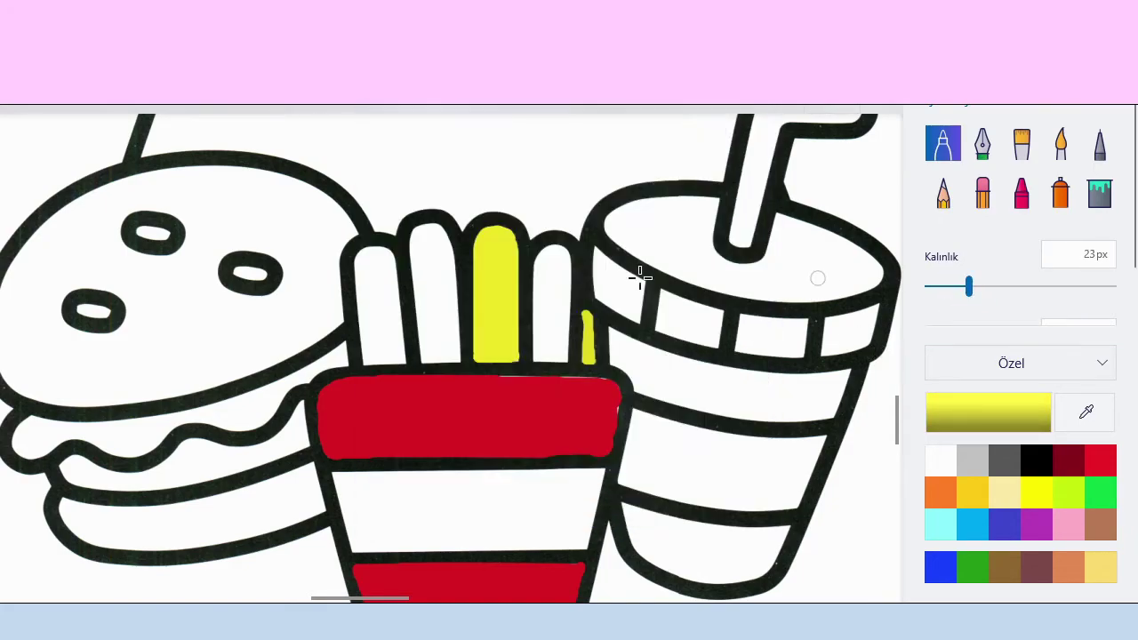
left_click_drag(373, 255, 364, 271)
mouse_move(363, 313)
left_mouse_down()
mouse_move(367, 353)
mouse_move(396, 357)
left_mouse_up()
mouse_move(378, 254)
left_mouse_down()
mouse_move(389, 349)
mouse_move(364, 257)
mouse_move(361, 271)
mouse_move(373, 256)
mouse_move(374, 282)
mouse_move(383, 255)
mouse_move(398, 350)
left_mouse_up()
scroll(404, 286, "down", 1)
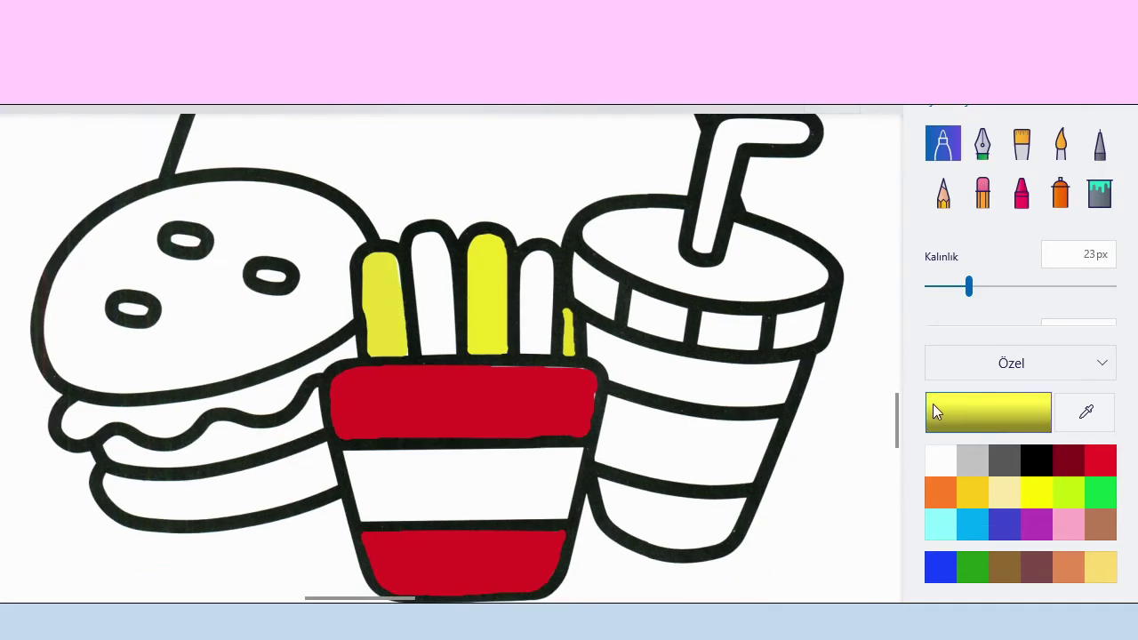
- Colour the second fry from the burger side in a paler custom yellow with the marker at 23 px
left_click(987, 412)
left_click_drag(585, 176, 538, 174)
left_click(494, 483)
scroll(440, 239, "up", 2)
mouse_move(434, 238)
left_mouse_down()
mouse_move(417, 265)
mouse_move(420, 355)
mouse_move(447, 362)
left_mouse_up()
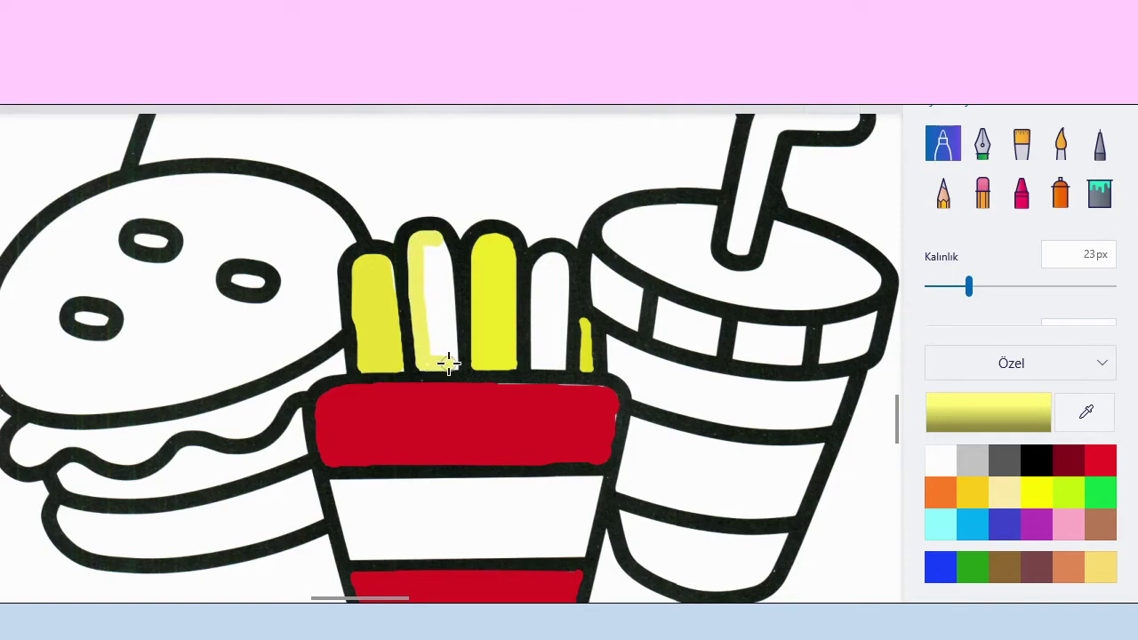
mouse_move(436, 239)
left_mouse_down()
mouse_move(451, 355)
mouse_move(435, 343)
mouse_move(436, 261)
left_mouse_up()
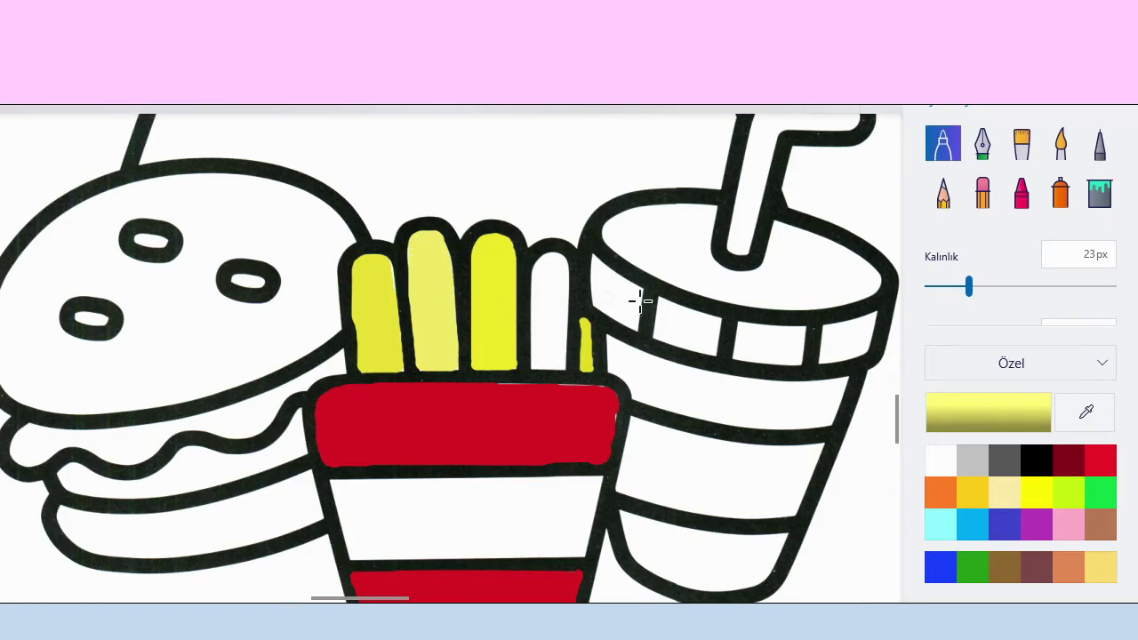
- Colour the fourth fry from the burger side in a brighter light custom yellow with the marker at 23 px
left_click(981, 415)
left_click_drag(535, 168, 559, 166)
left_click(519, 491)
mouse_move(556, 259)
left_mouse_down()
mouse_move(541, 273)
mouse_move(538, 362)
left_mouse_up()
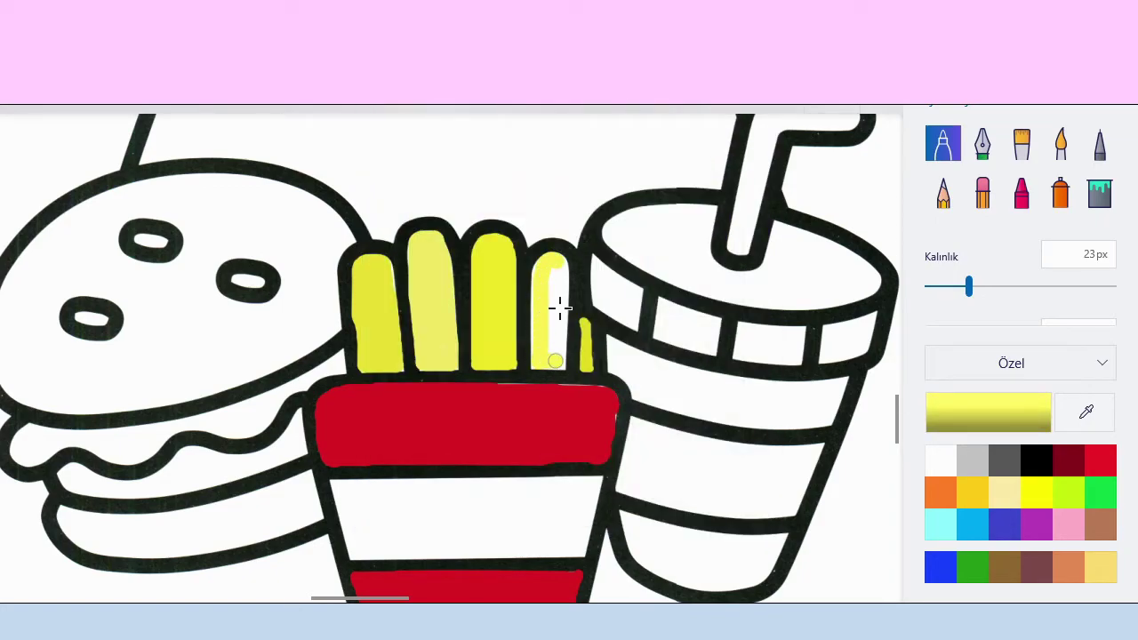
mouse_move(558, 260)
left_mouse_down()
mouse_move(558, 359)
mouse_move(552, 271)
left_mouse_up()
left_click_drag(537, 320, 538, 361)
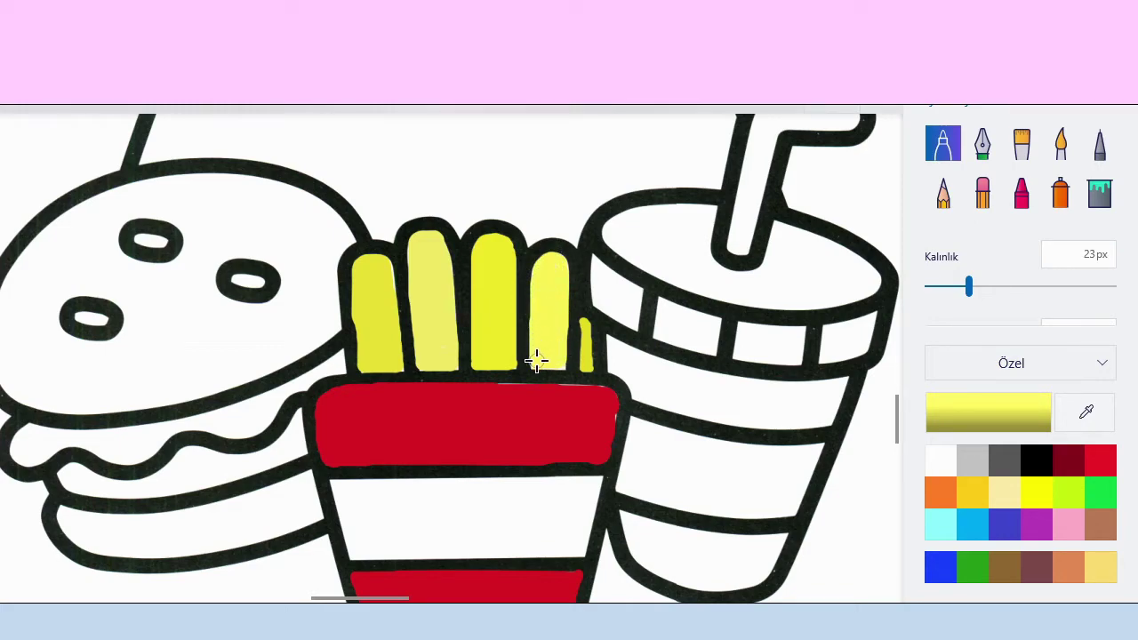
- Colour the fries box's middle band bright yellow with the marker, covering its edges at 10 px
scroll(548, 285, "down", 2)
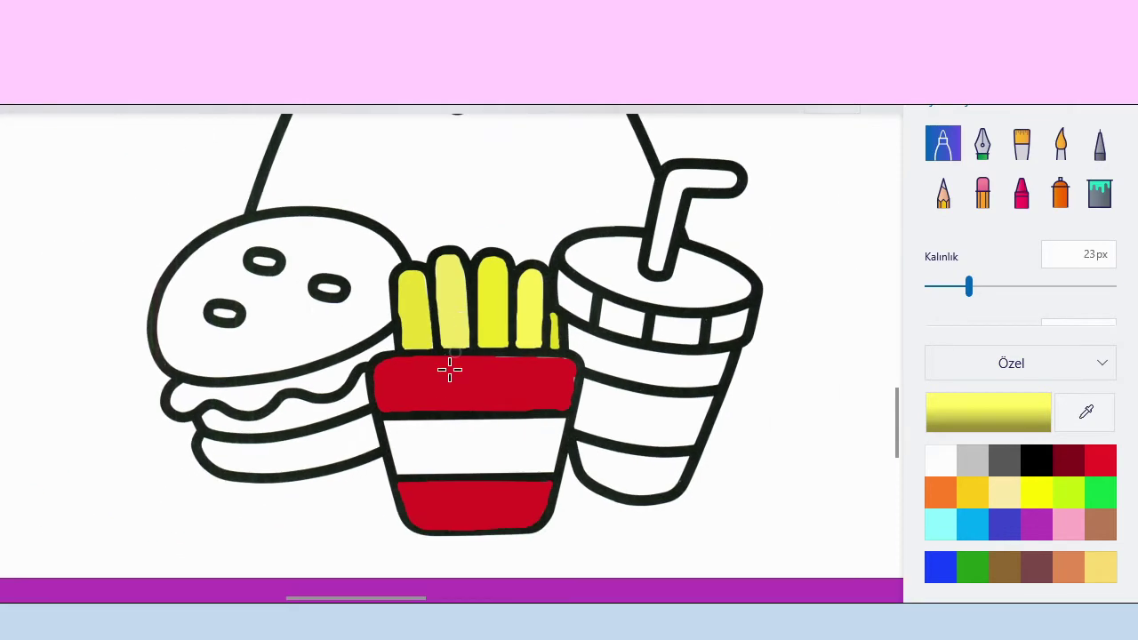
mouse_move(391, 425)
left_mouse_down()
mouse_move(404, 467)
mouse_move(544, 464)
mouse_move(554, 427)
mouse_move(401, 427)
mouse_move(540, 438)
mouse_move(414, 448)
mouse_move(542, 452)
left_mouse_up()
left_click_drag(995, 286, 944, 287)
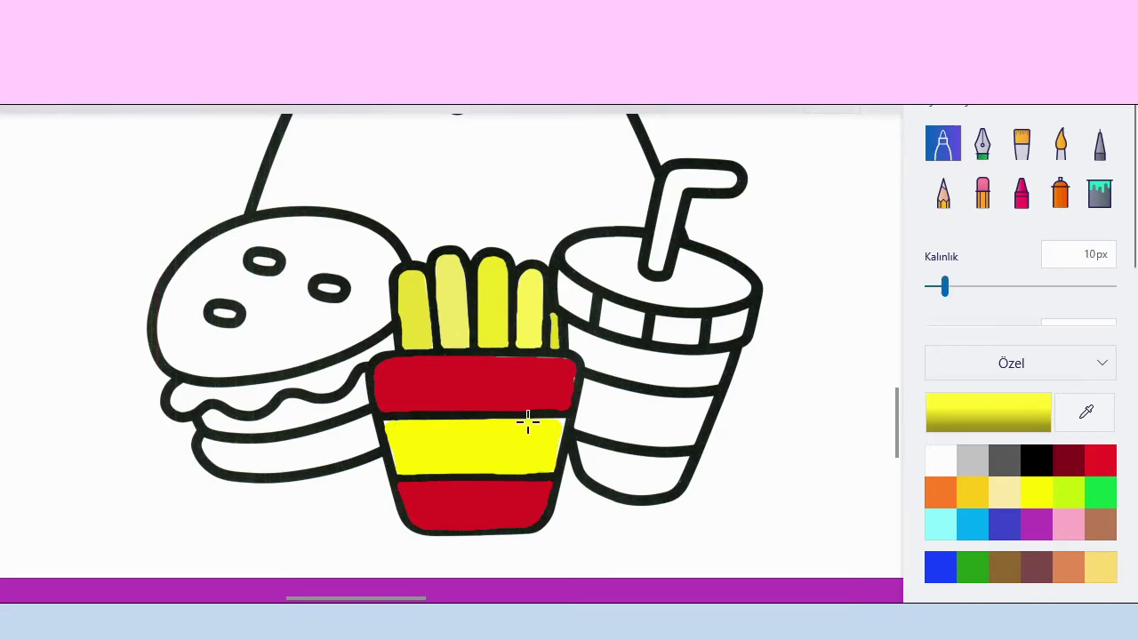
left_click_drag(562, 418, 560, 428)
- Colour the burger patty in custom brown 85612f with the marker at 21 px
scroll(514, 427, "down", 5)
scroll(296, 376, "up", 2)
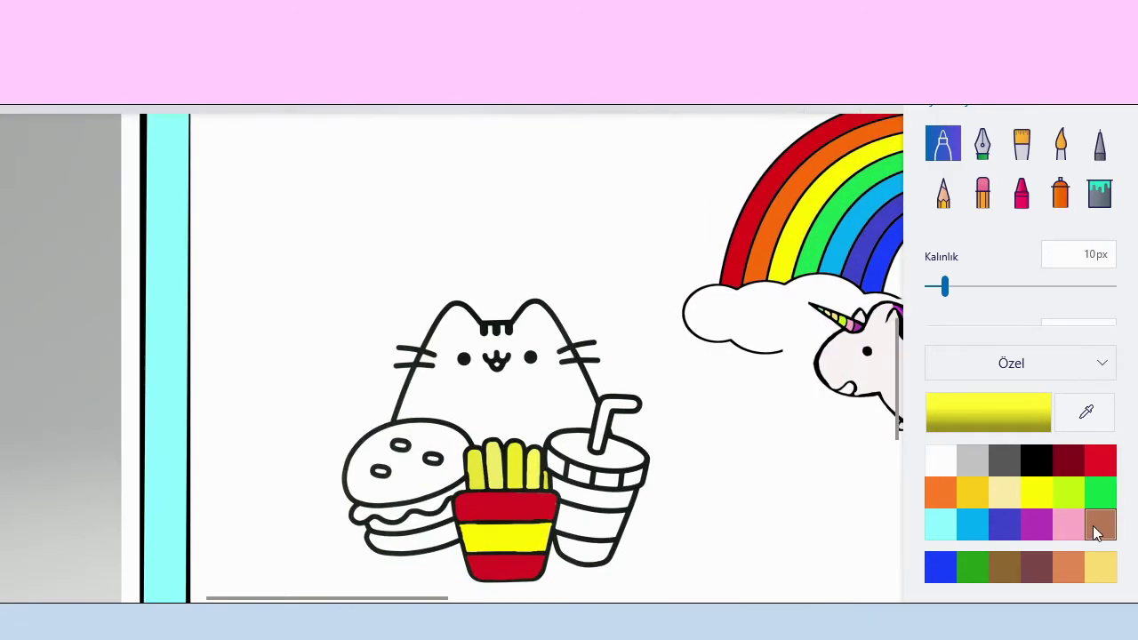
double_click(1014, 568)
left_click(557, 275)
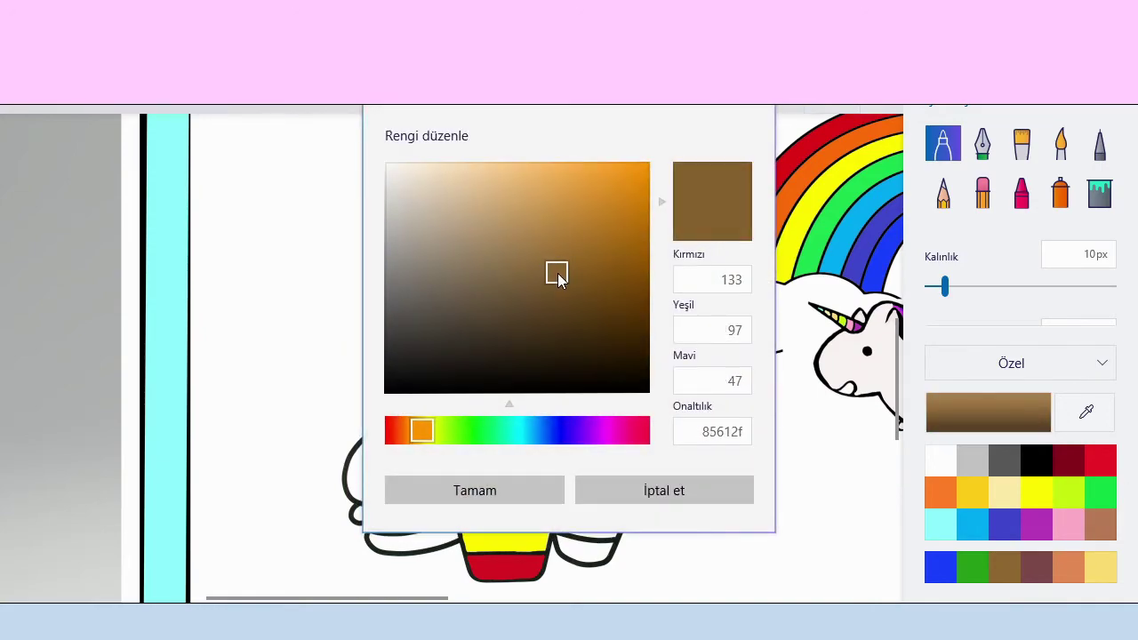
left_click(475, 490)
scroll(409, 516, "up", 4)
left_click(965, 286)
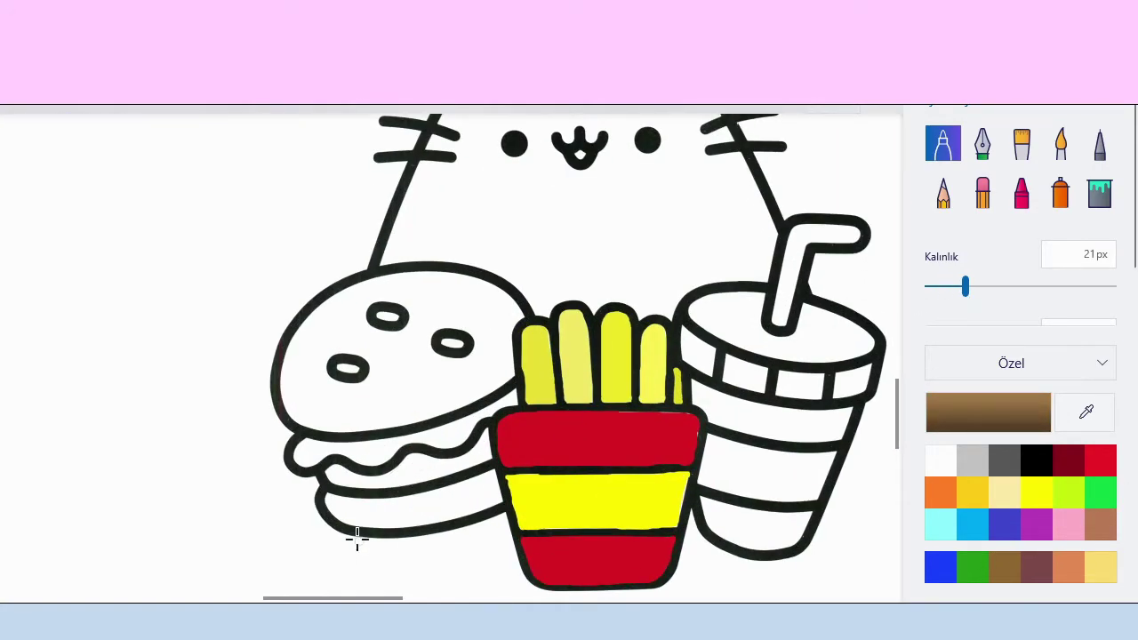
mouse_move(327, 472)
left_mouse_down()
mouse_move(361, 483)
mouse_move(332, 477)
mouse_move(358, 483)
mouse_move(419, 477)
mouse_move(340, 473)
mouse_move(452, 463)
mouse_move(487, 432)
mouse_move(473, 459)
mouse_move(486, 437)
mouse_move(423, 466)
mouse_move(486, 447)
mouse_move(488, 459)
mouse_move(465, 466)
mouse_move(325, 478)
mouse_move(419, 474)
mouse_move(422, 458)
mouse_move(387, 476)
mouse_move(425, 469)
left_mouse_up()
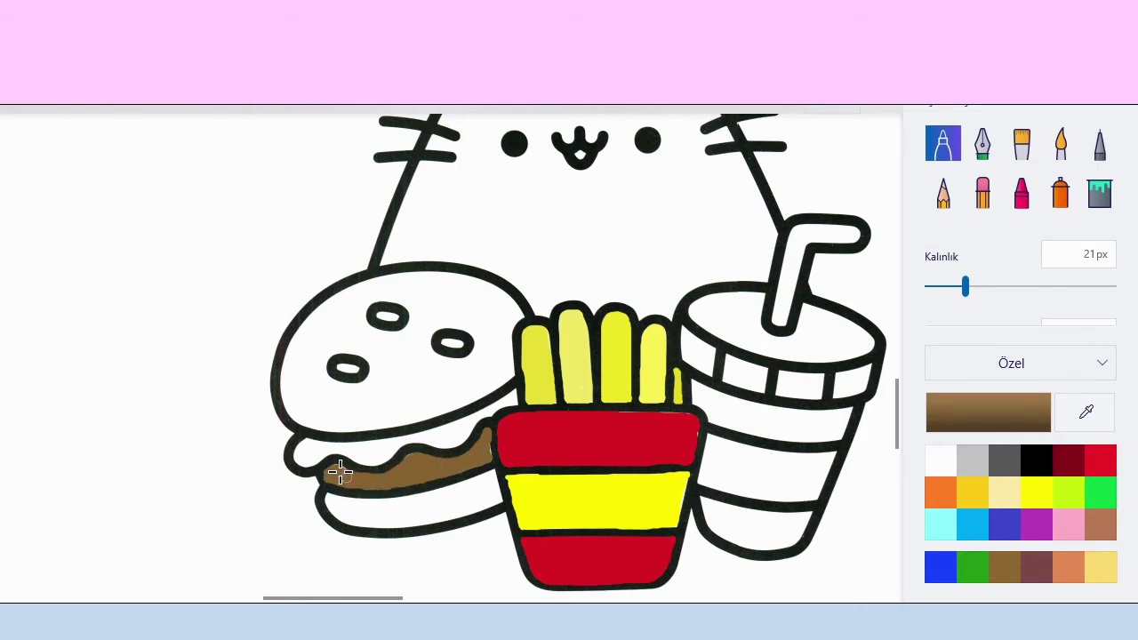
- Colour the burger's lettuce in custom green a0cf0d with the marker at 21 px
scroll(511, 460, "down", 3)
left_click(1066, 491)
left_click(988, 412)
left_click_drag(620, 281, 633, 206)
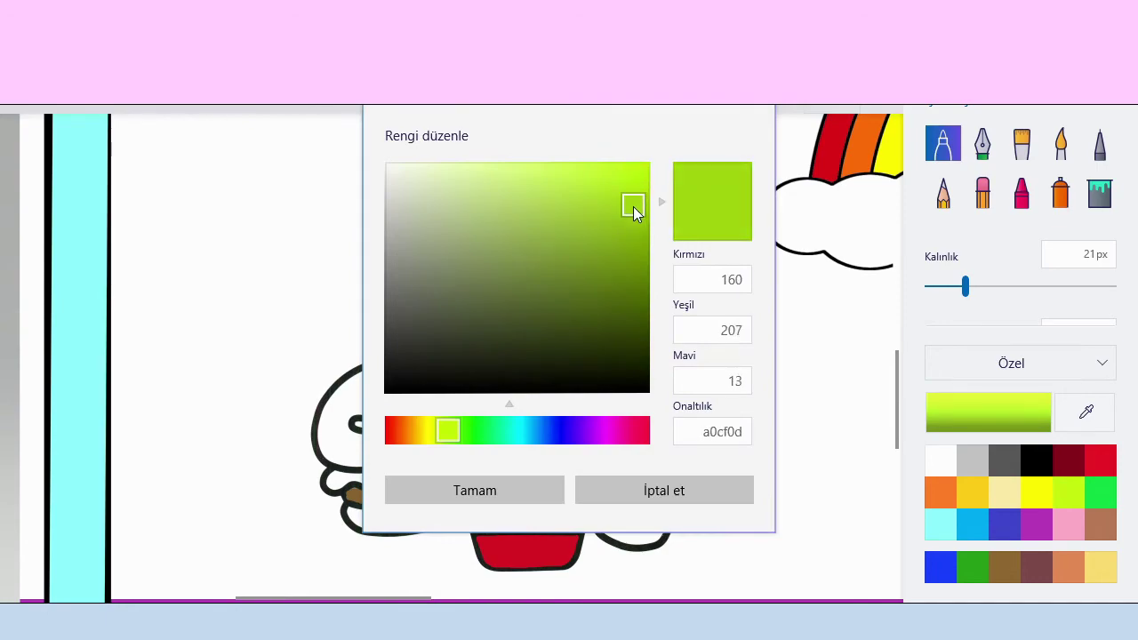
left_click(475, 490)
scroll(310, 487, "up", 3)
mouse_move(300, 479)
left_mouse_down()
mouse_move(387, 473)
mouse_move(305, 491)
mouse_move(332, 480)
mouse_move(390, 484)
mouse_move(376, 482)
mouse_move(421, 465)
mouse_move(445, 474)
mouse_move(514, 424)
mouse_move(424, 460)
mouse_move(322, 475)
left_mouse_up()
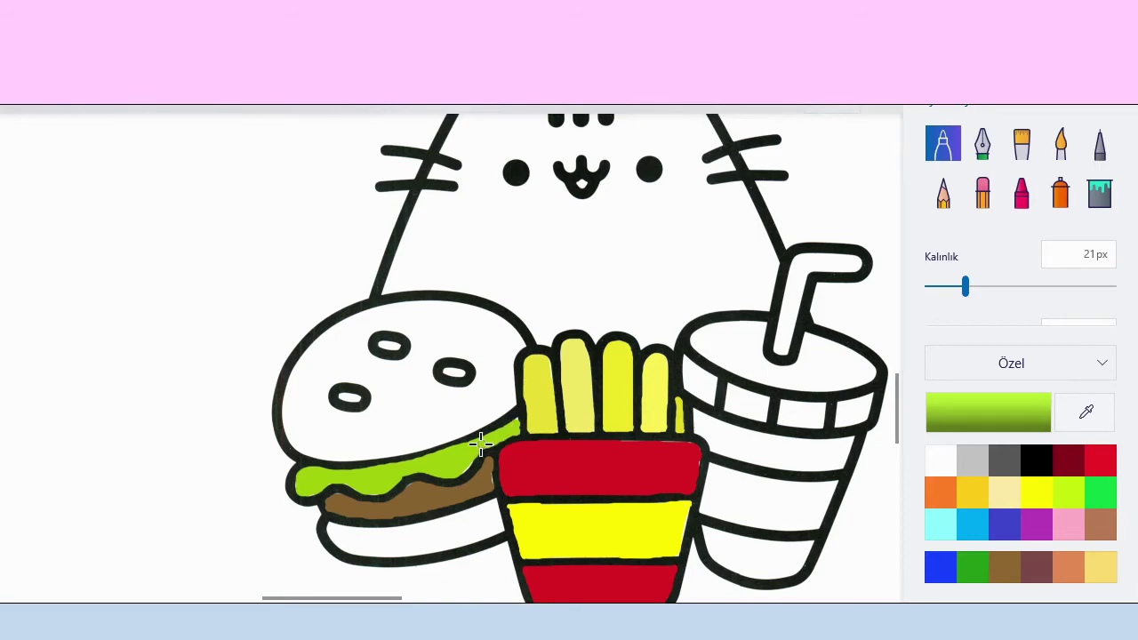
- Colour the burger's bottom bun in the saved light golden yellow with the marker at 21 px
scroll(455, 471, "down", 3)
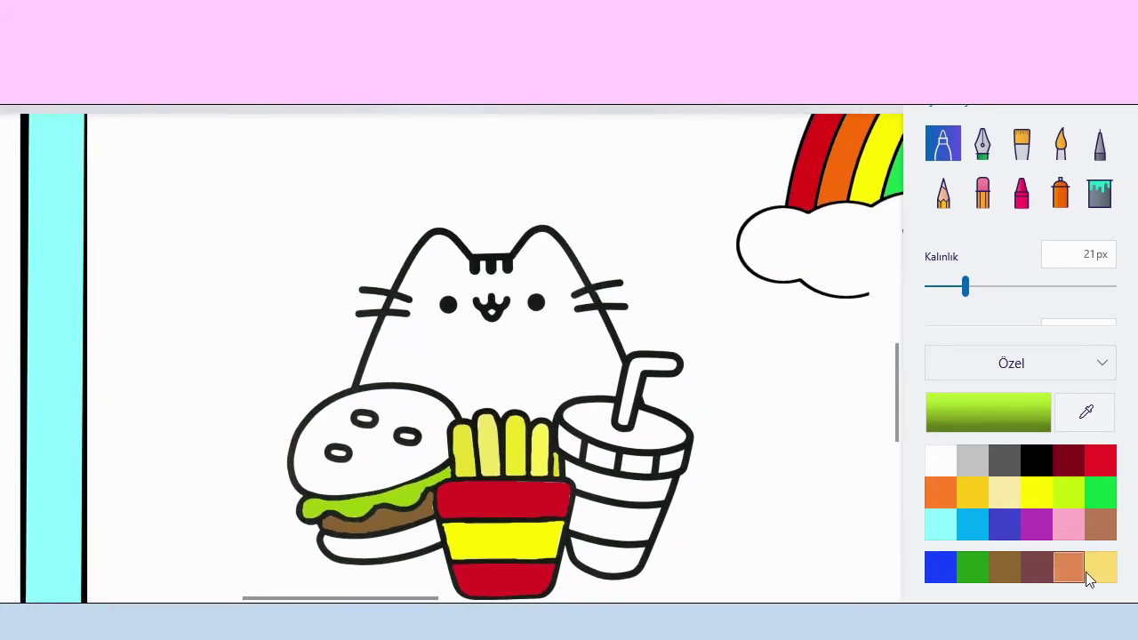
left_click(1094, 569)
left_click(979, 411)
left_click(483, 490)
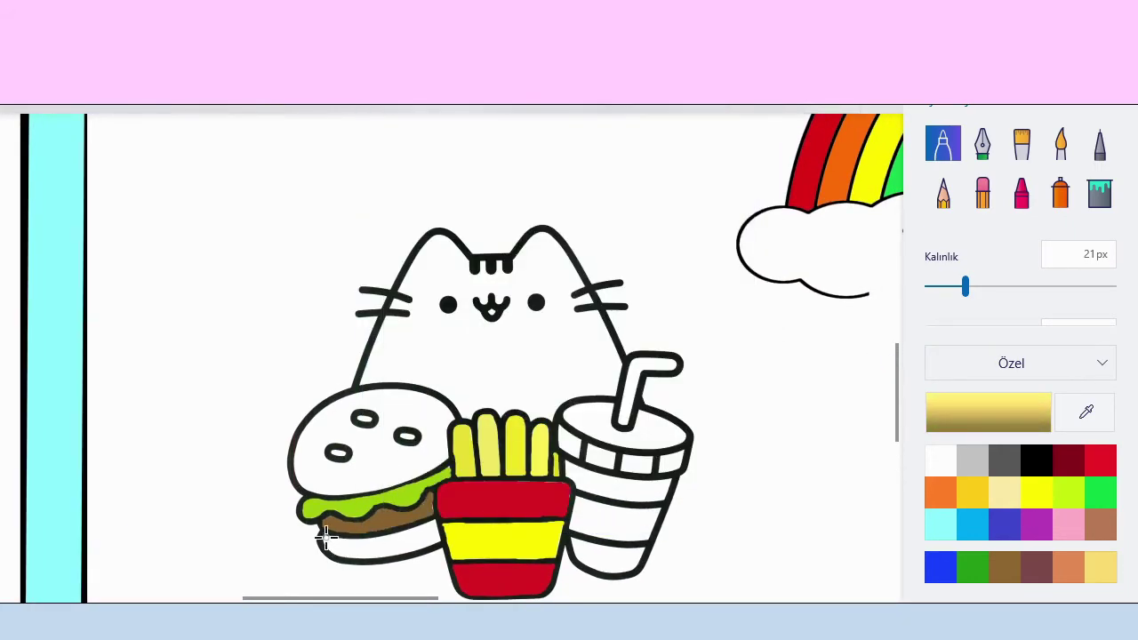
left_click_drag(329, 550, 375, 553)
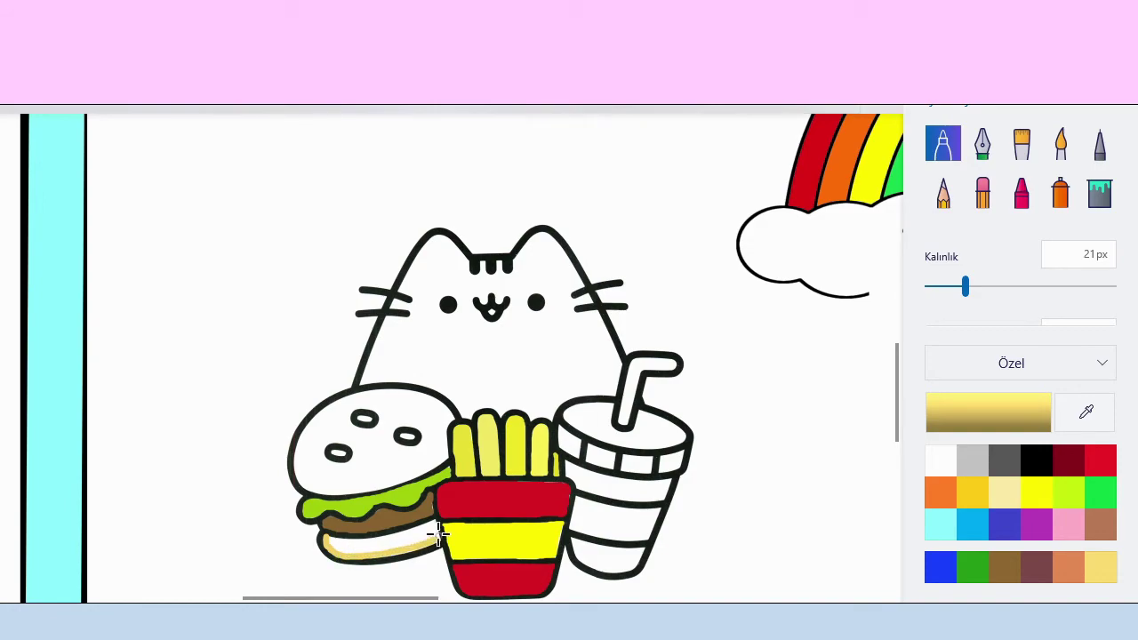
mouse_move(428, 525)
left_mouse_down()
mouse_move(326, 540)
mouse_move(433, 529)
mouse_move(331, 549)
mouse_move(392, 548)
left_mouse_up()
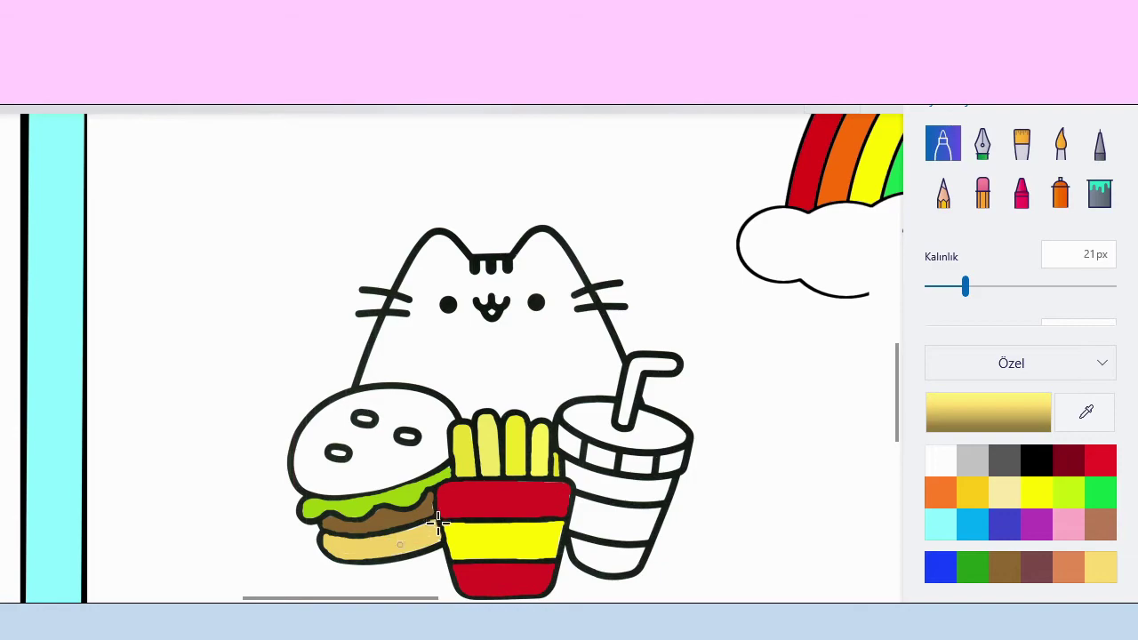
- Colour the burger's top bun golden yellow with a much thicker marker, finishing with the thickness at 19 px
scroll(397, 478, "up", 2)
left_click(1004, 286)
left_click_drag(1005, 289, 1083, 286)
mouse_move(435, 455)
left_mouse_down()
mouse_move(360, 458)
mouse_move(334, 482)
mouse_move(327, 511)
mouse_move(337, 527)
mouse_move(375, 525)
mouse_move(446, 500)
mouse_move(454, 467)
mouse_move(357, 477)
mouse_move(425, 489)
mouse_move(363, 500)
left_mouse_up()
mouse_move(363, 455)
left_mouse_down()
mouse_move(444, 452)
mouse_move(457, 458)
mouse_move(454, 490)
mouse_move(465, 456)
mouse_move(463, 490)
left_mouse_up()
left_click(962, 286)
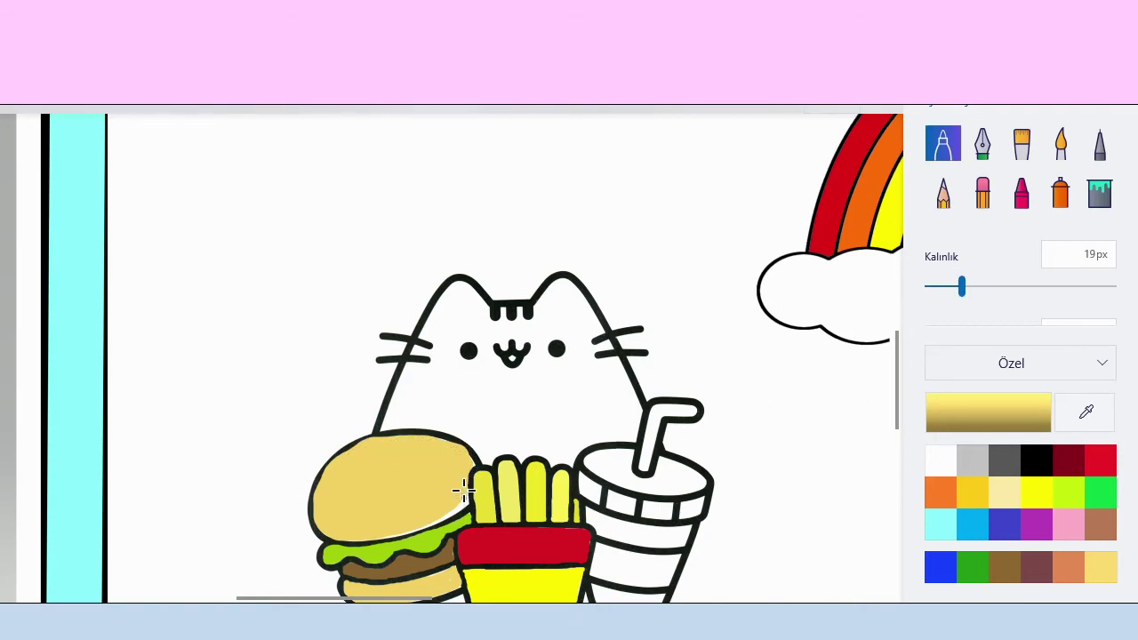
- Cover the three seeds on the top bun with black marker dots at 50 px
left_click(1035, 460)
left_click(989, 287)
left_click(1020, 289)
left_click(392, 464)
left_click(369, 490)
left_click(425, 487)
- Colour the drink's straw in a custom light blue with the marker at 50 px, then reduce the thickness to 32 px
scroll(669, 395, "down", 1)
scroll(668, 395, "right", 1)
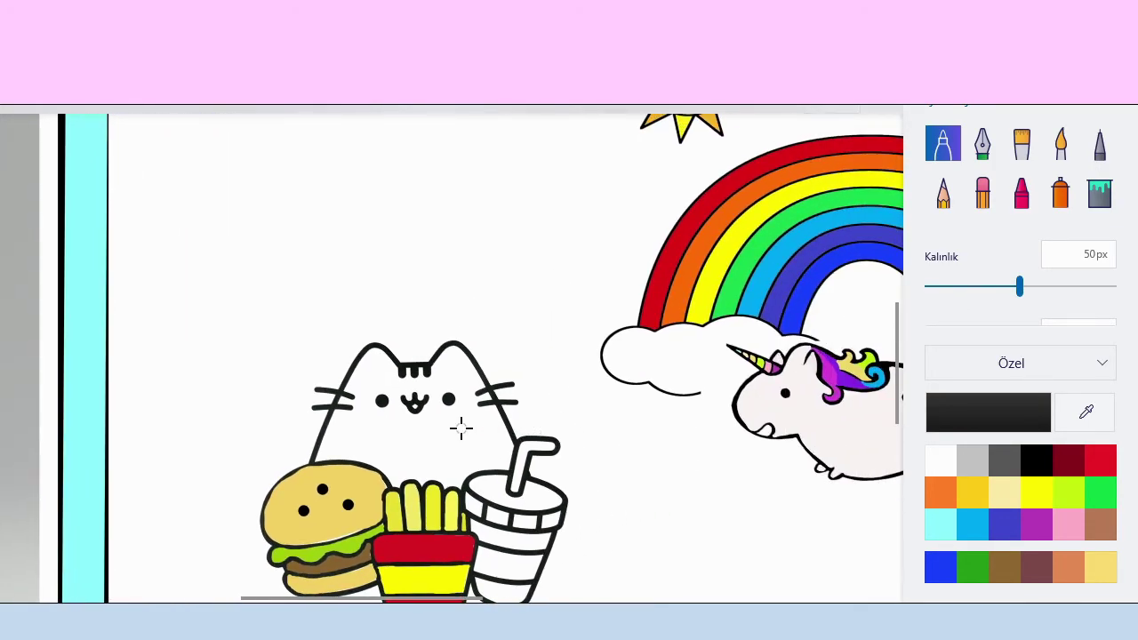
scroll(460, 427, "up", 1)
scroll(330, 401, "down", 2)
scroll(441, 427, "up", 1)
scroll(405, 428, "down", 1)
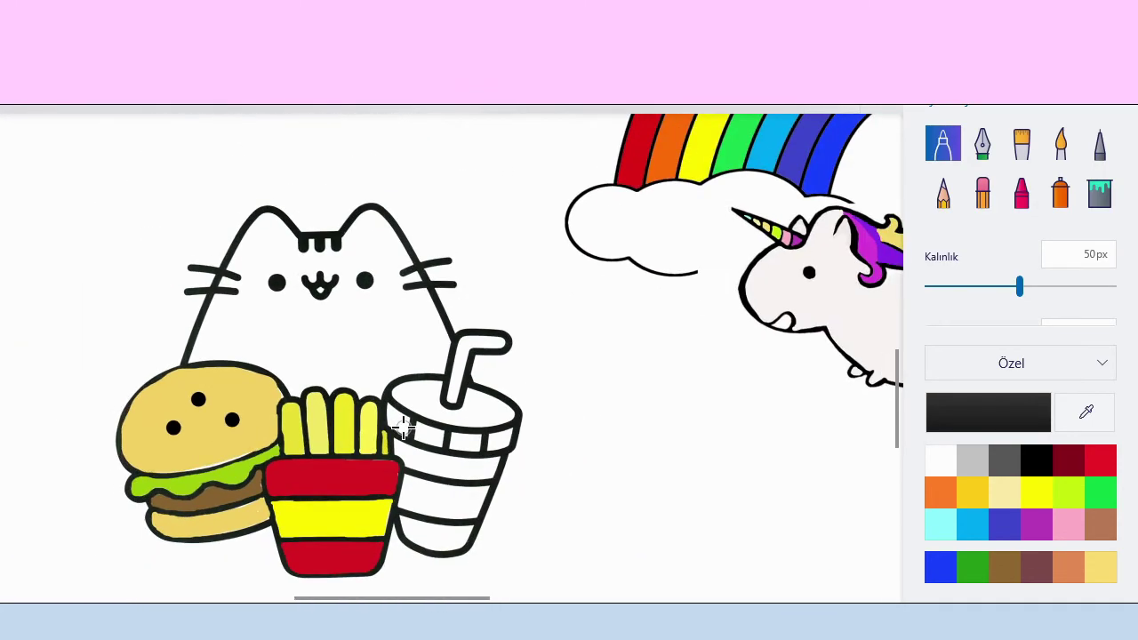
left_click(978, 525)
left_click(995, 419)
left_click(547, 168)
left_click(492, 489)
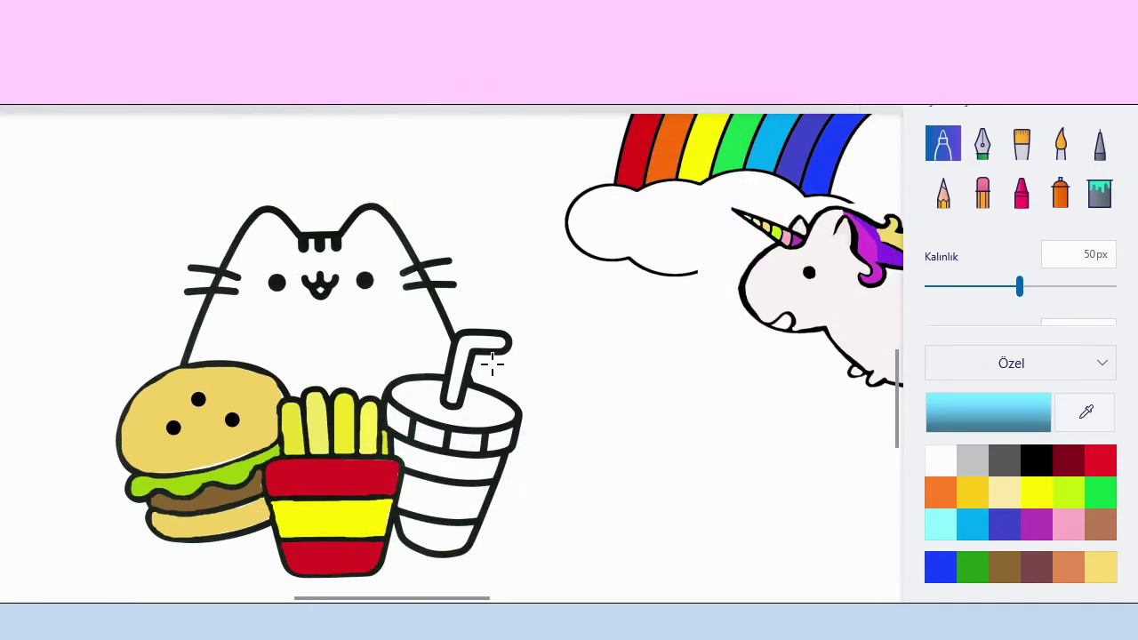
mouse_move(499, 344)
left_mouse_down()
mouse_move(468, 343)
mouse_move(453, 385)
left_mouse_up()
left_click(985, 285)
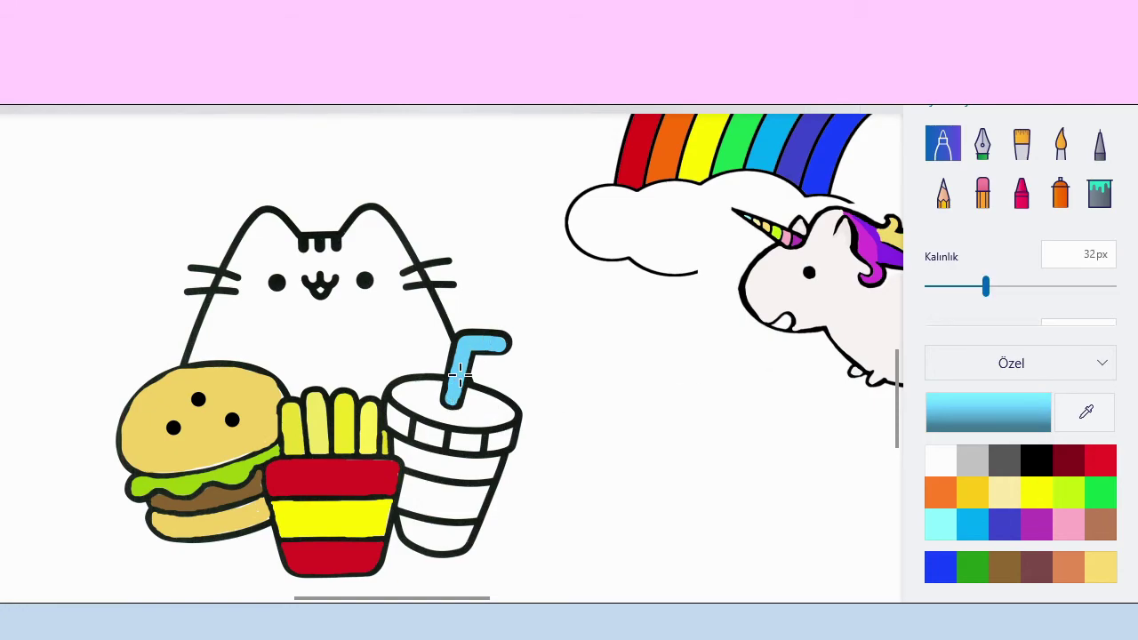
- Colour the top surface of the cup's lid in custom purple e176e3 with the marker at 32 px
key("ctrl+minus")
double_click(1036, 524)
left_click(510, 184)
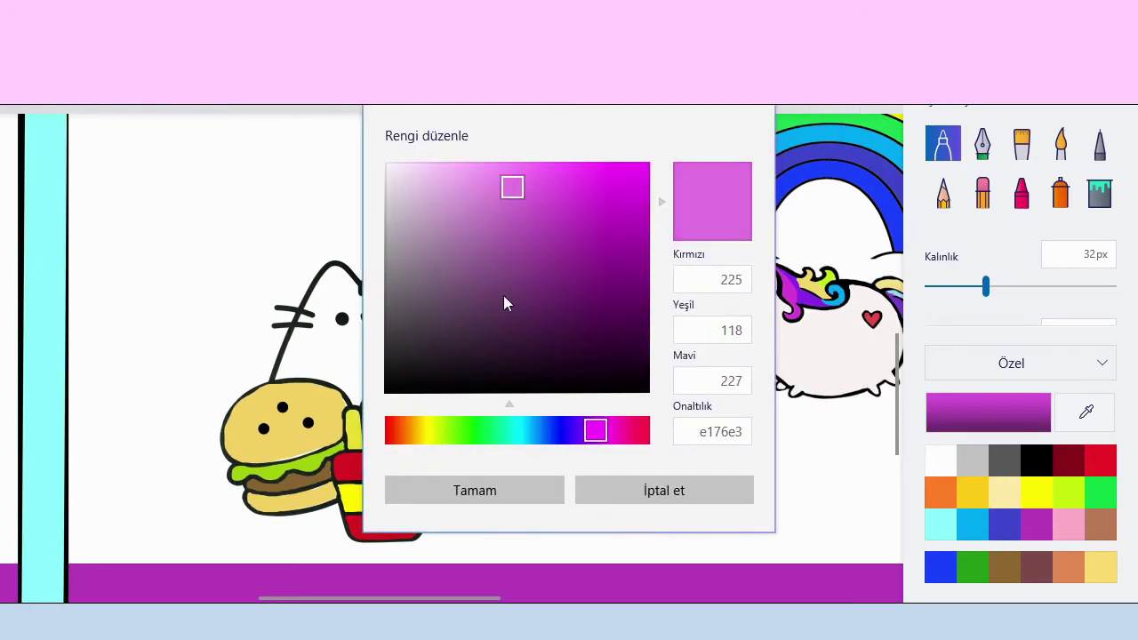
left_click(472, 488)
left_click_drag(433, 405, 485, 425)
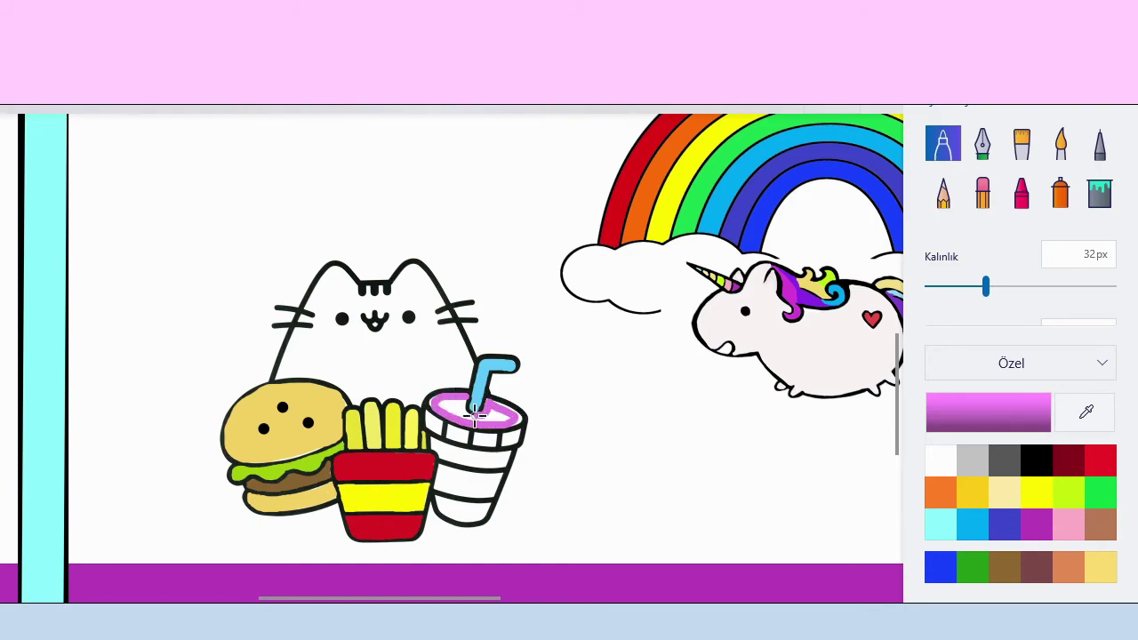
left_click_drag(457, 407, 496, 420)
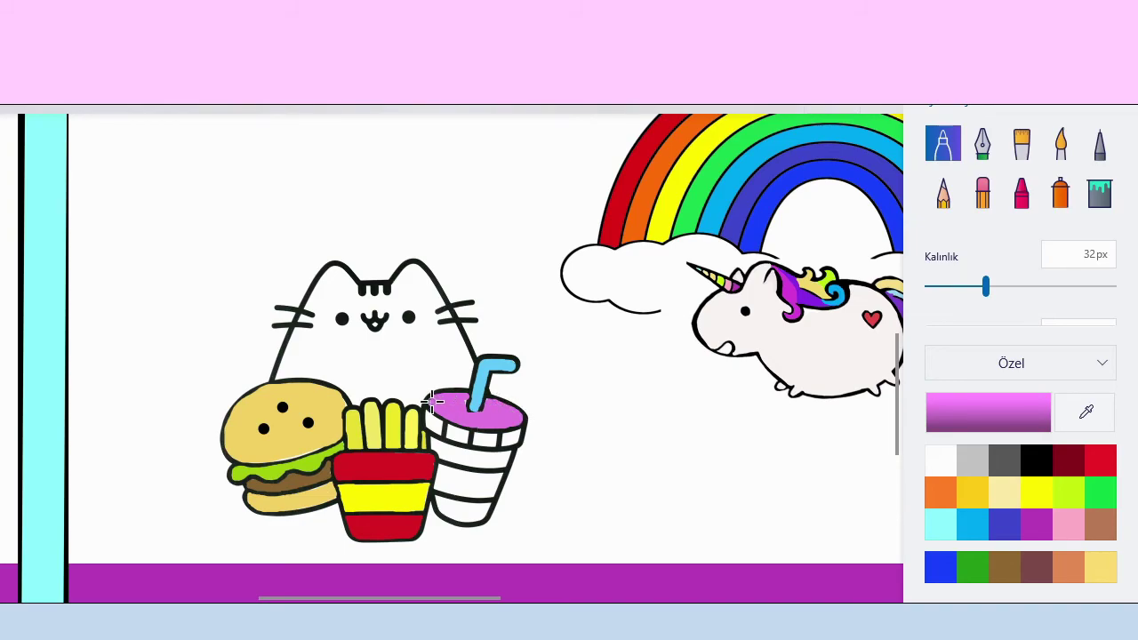
- Colour the segments around the cup lid's rim in a custom pink with the marker at 32 px
scroll(420, 421, "down", 3)
scroll(508, 427, "up", 3)
double_click(1067, 524)
left_click(472, 182)
left_click(475, 490)
scroll(384, 375, "down", 3)
scroll(384, 375, "up", 3)
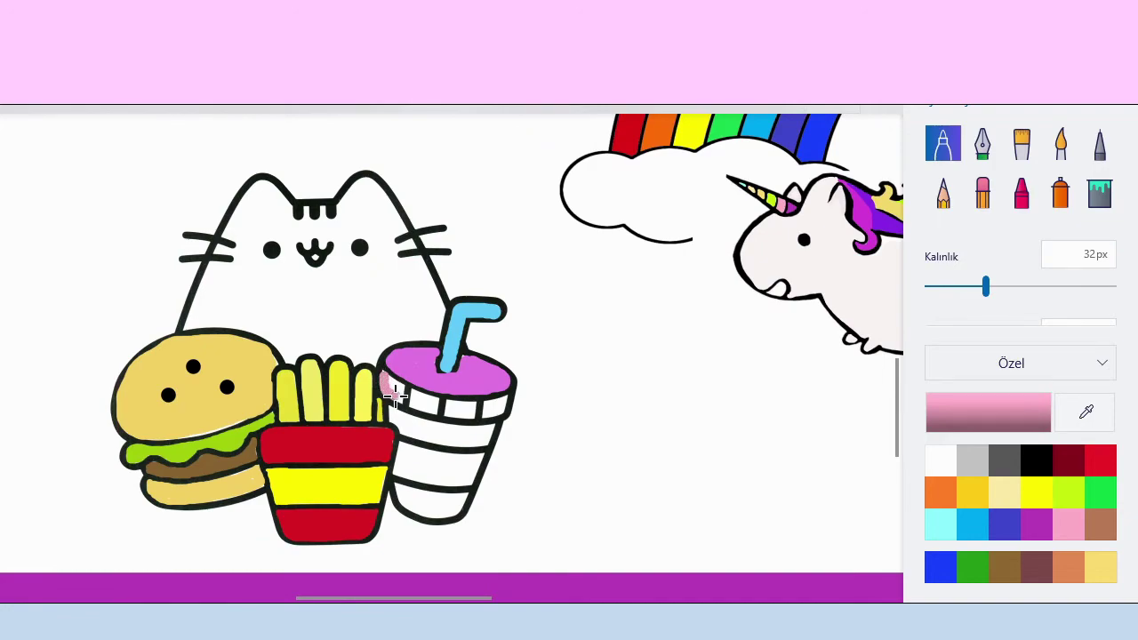
mouse_move(411, 392)
left_mouse_down()
mouse_move(468, 401)
mouse_move(449, 409)
left_mouse_up()
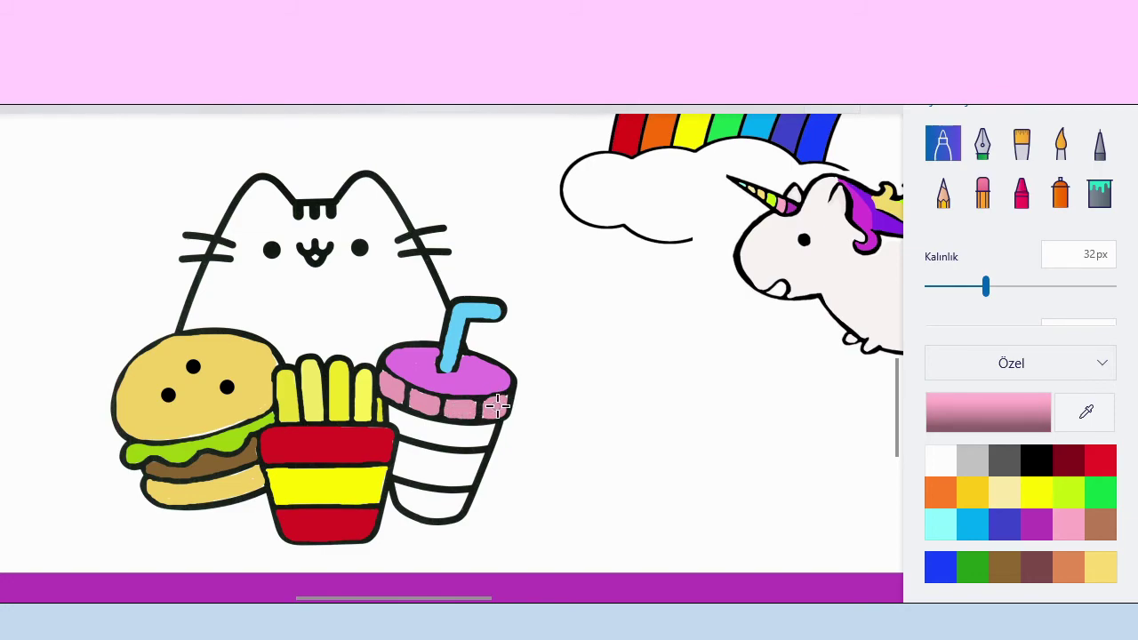
- Colour the cup's middle band cream with the marker at 32 px
left_click(1014, 494)
mouse_move(401, 445)
left_mouse_down()
mouse_move(394, 457)
mouse_move(453, 478)
mouse_move(478, 455)
mouse_move(404, 449)
mouse_move(467, 471)
mouse_move(410, 463)
left_mouse_up()
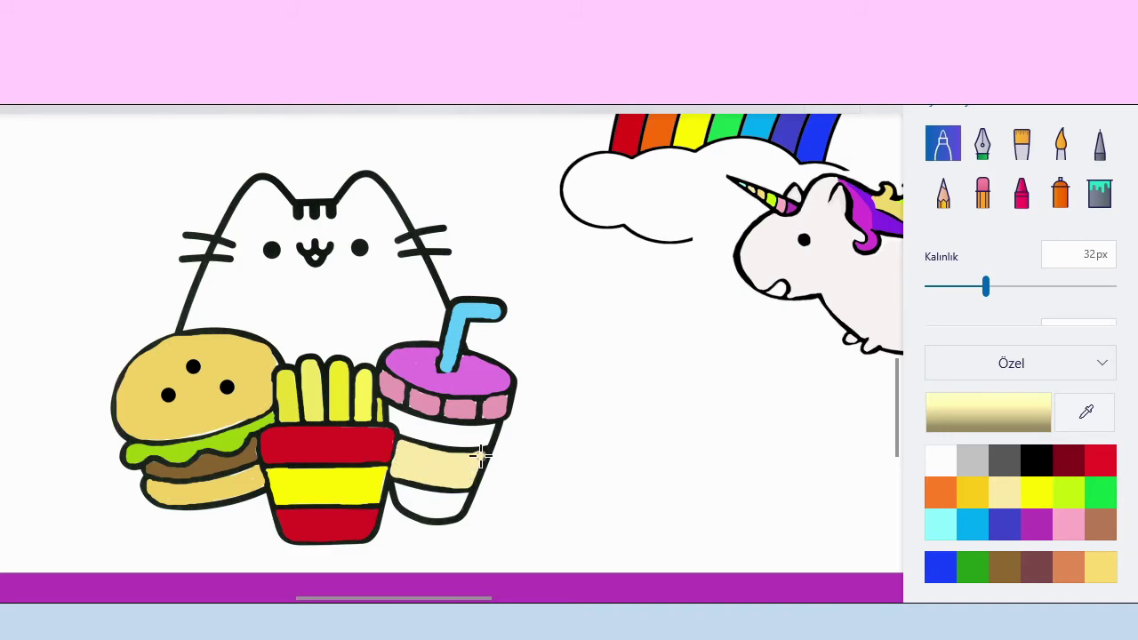
scroll(457, 468, "down", 5)
scroll(368, 437, "up", 5)
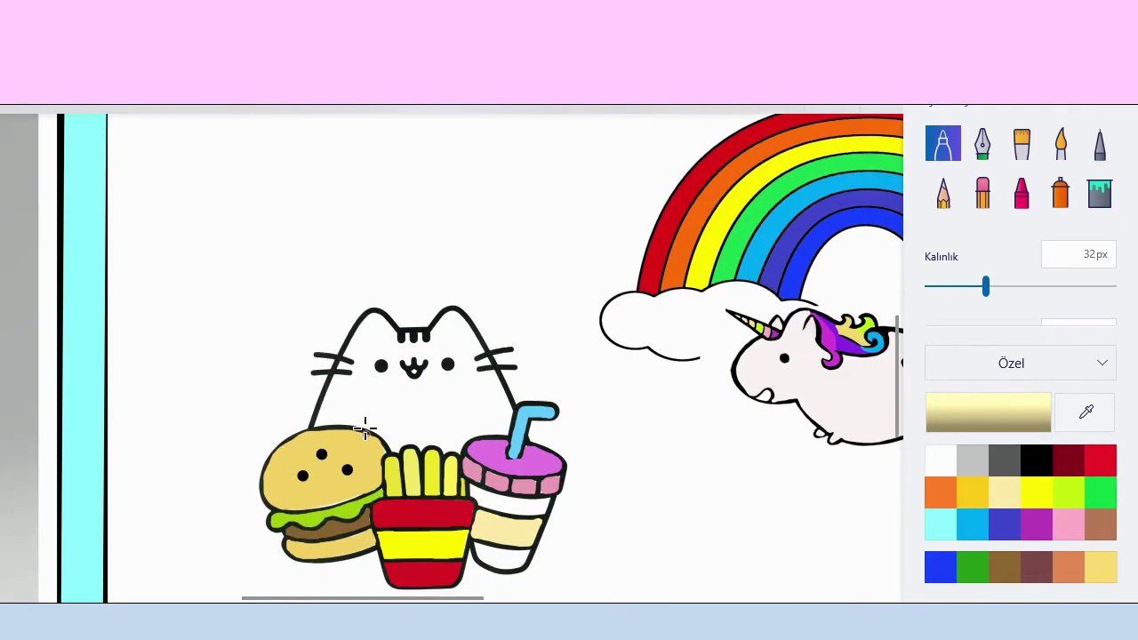
- Colour the cup's upper and lower bands in a custom dark purple with the marker at 25 px
left_click(1010, 529)
left_click(988, 427)
left_click_drag(570, 209, 618, 239)
left_click(577, 430)
left_click(610, 238)
left_click(554, 481)
left_click(973, 286)
mouse_move(450, 450)
left_mouse_down()
mouse_move(512, 476)
mouse_move(457, 448)
mouse_move(521, 472)
mouse_move(469, 465)
mouse_move(470, 452)
mouse_move(554, 465)
mouse_move(536, 478)
mouse_move(483, 472)
mouse_move(554, 466)
mouse_move(548, 478)
mouse_move(466, 463)
left_mouse_up()
mouse_move(456, 523)
left_mouse_down()
mouse_move(504, 552)
mouse_move(528, 533)
mouse_move(472, 529)
mouse_move(516, 538)
mouse_move(472, 531)
mouse_move(523, 537)
left_mouse_up()
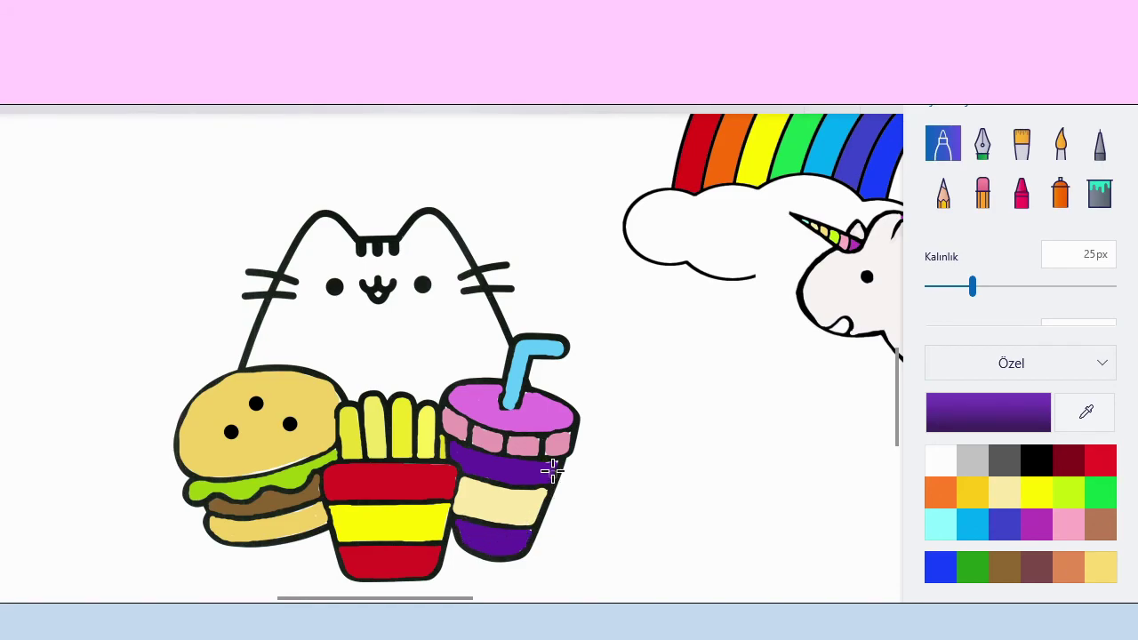
- Fill the cat's body with a custom brownish grey
scroll(480, 452, "down", 2)
scroll(447, 415, "up", 2)
scroll(426, 414, "down", 3)
scroll(394, 415, "up", 3)
scroll(378, 434, "down", 3)
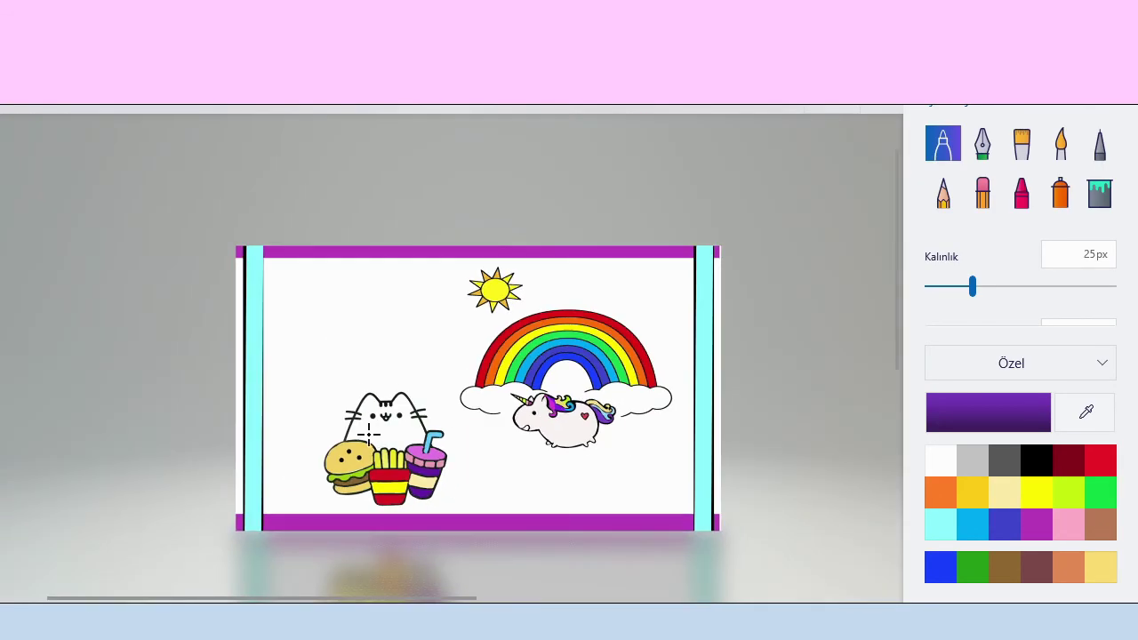
scroll(375, 430, "up", 4)
left_click(1006, 464)
left_click(984, 405)
left_click_drag(387, 308, 413, 243)
left_click(449, 491)
left_click(1100, 193)
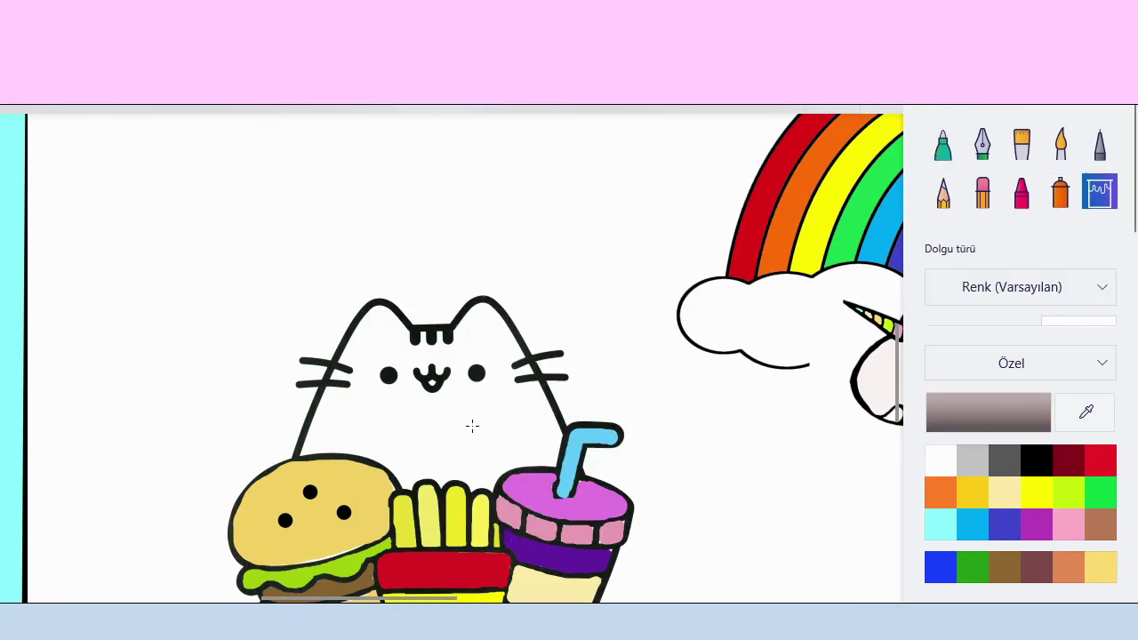
left_click(471, 427)
- Draw a red heart shape with a black outline in the empty area above the cat
scroll(498, 409, "down", 3)
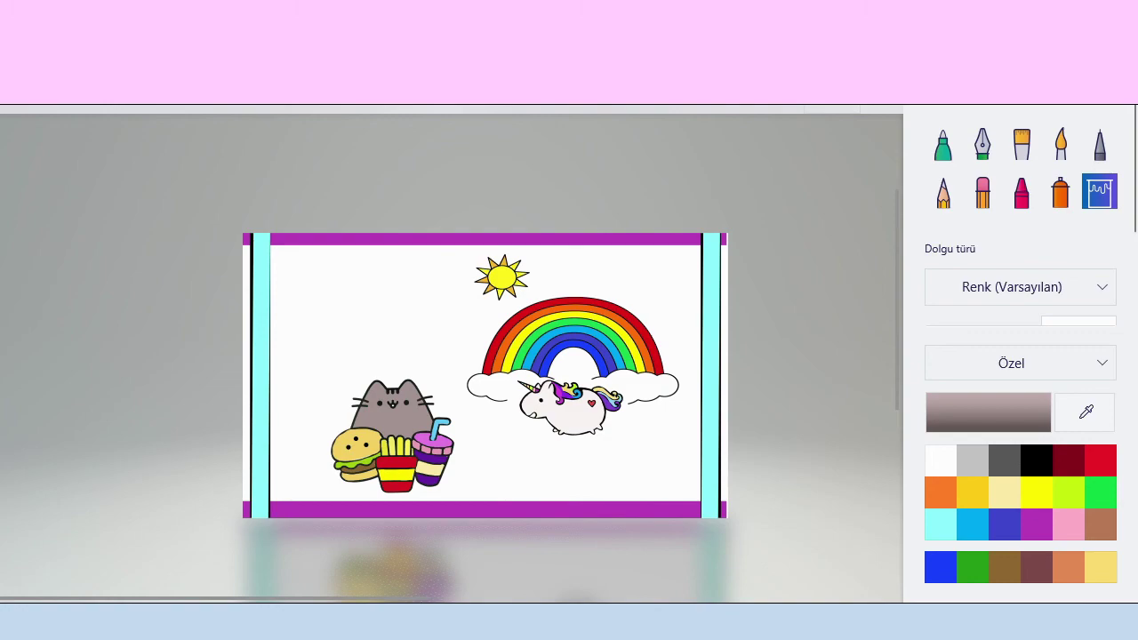
scroll(1054, 270, "down", 1)
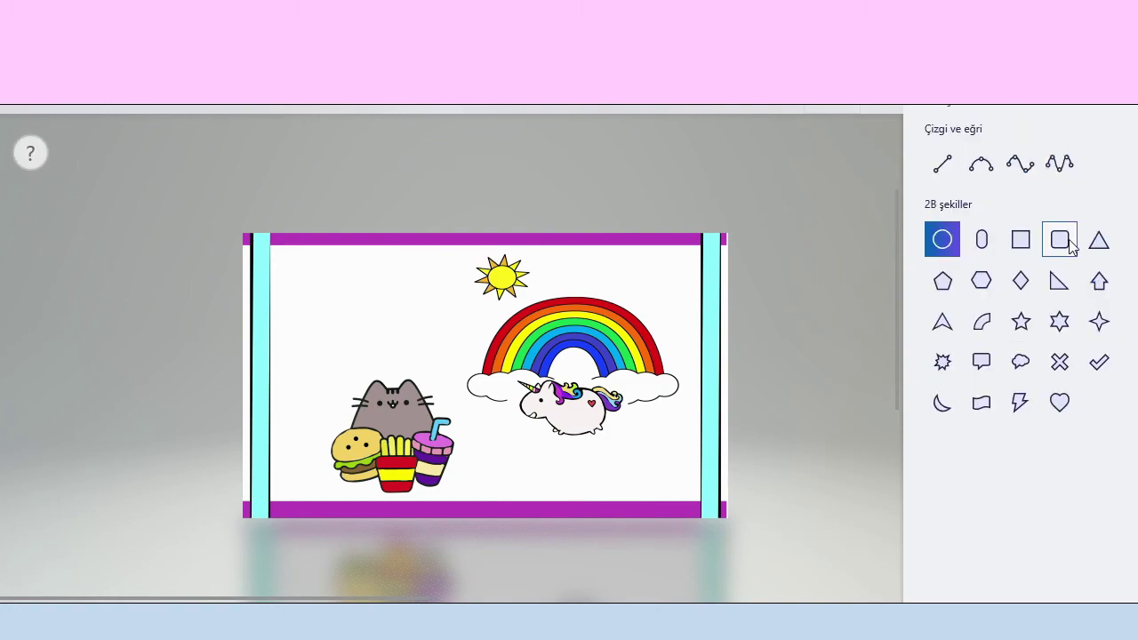
left_click(1059, 402)
mouse_move(332, 287)
left_mouse_down()
mouse_move(419, 364)
mouse_move(404, 347)
mouse_move(435, 319)
mouse_move(425, 343)
mouse_move(597, 442)
mouse_move(373, 304)
left_mouse_up()
left_click(943, 178)
left_click(1019, 247)
left_click(711, 378)
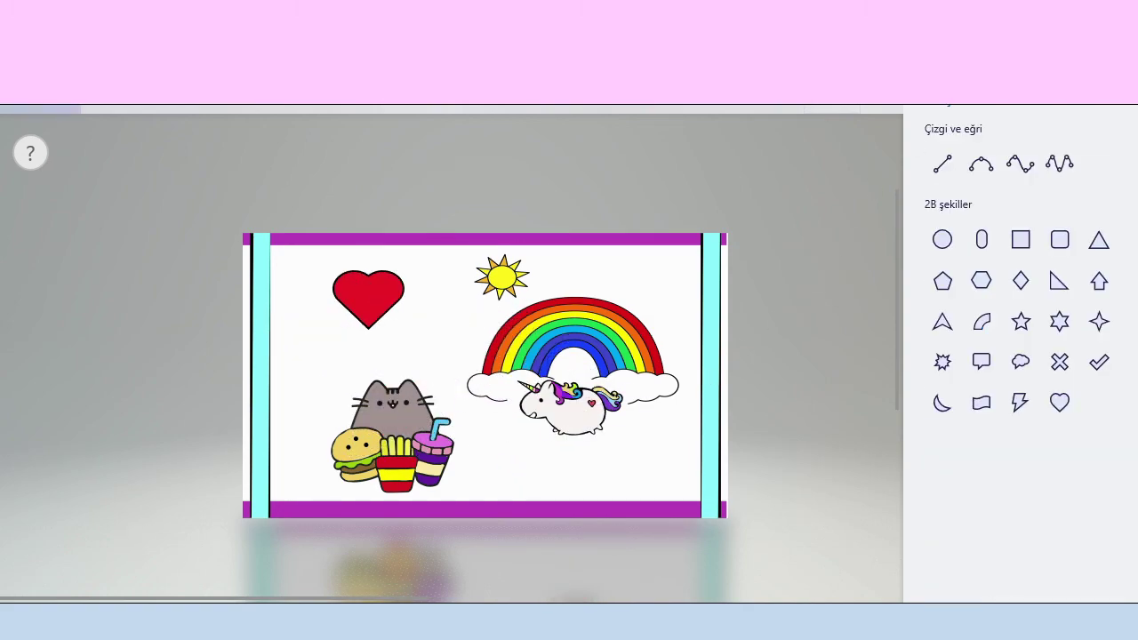